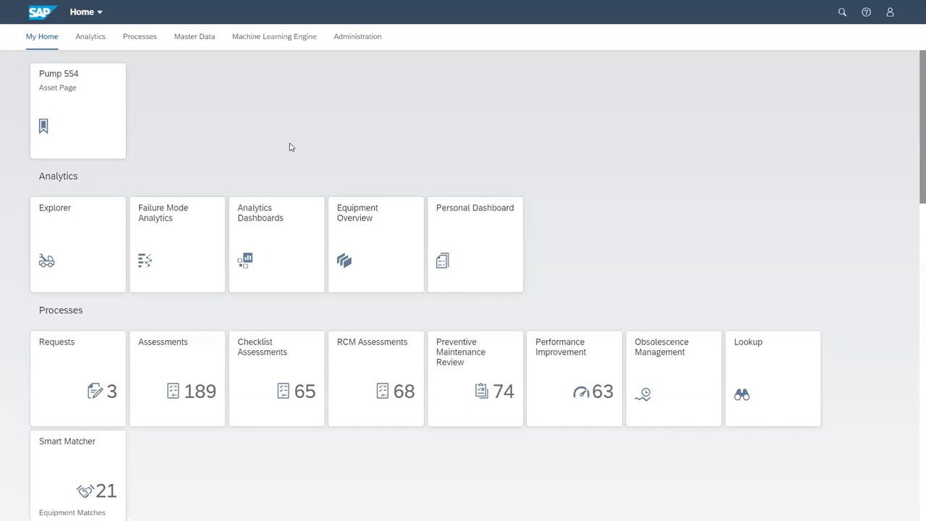
# - Look over the launchpad home page, including the app search and the Machine Learning Engine tiles, and return to My Home
pyautogui.click(843, 13)
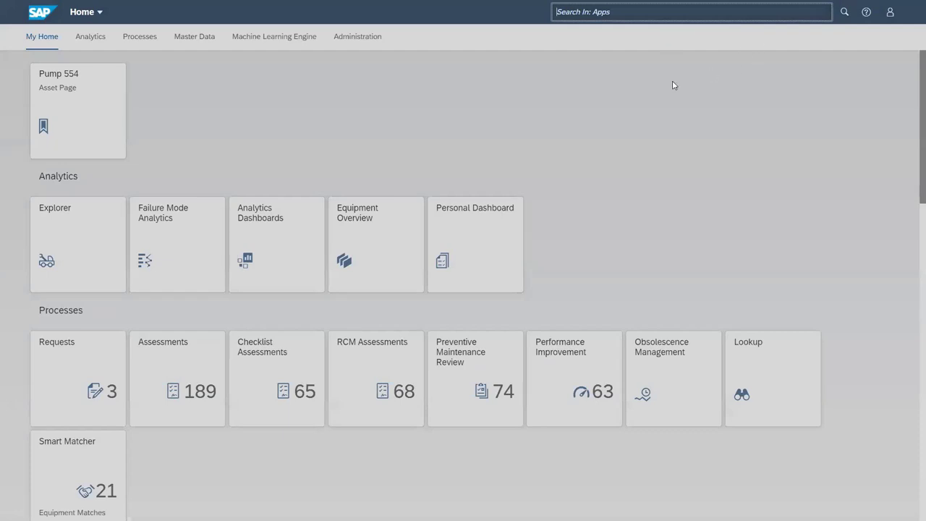
pyautogui.click(550, 116)
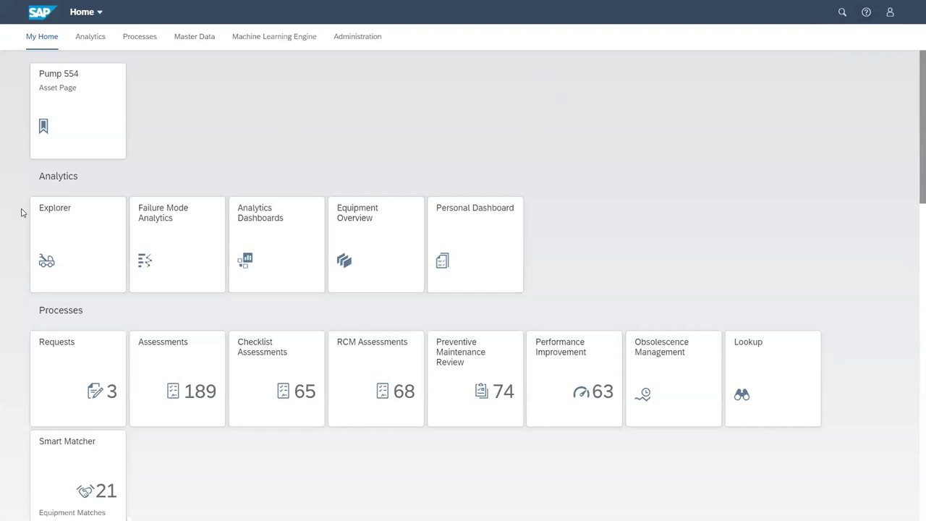
pyautogui.moveTo(60, 233); pyautogui.dragTo(80, 255)
pyautogui.click(77, 245)
pyautogui.click(285, 44)
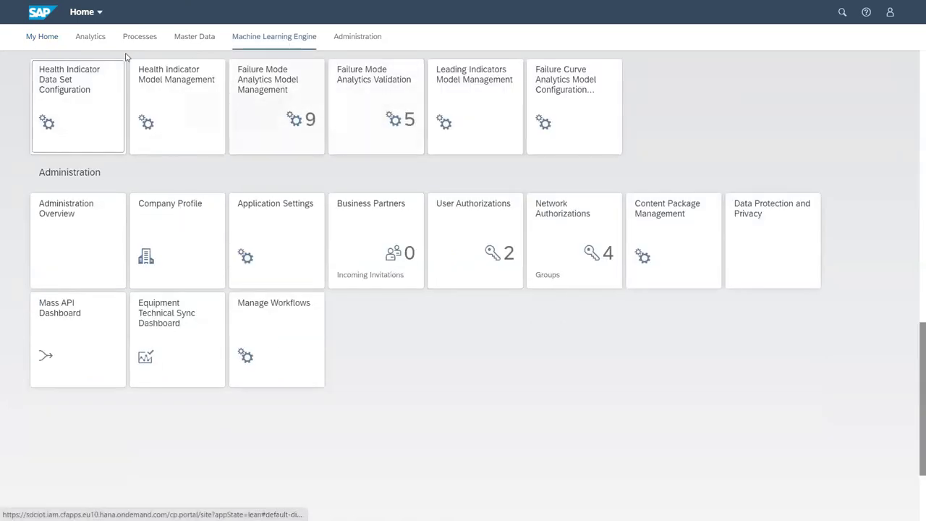
pyautogui.click(45, 44)
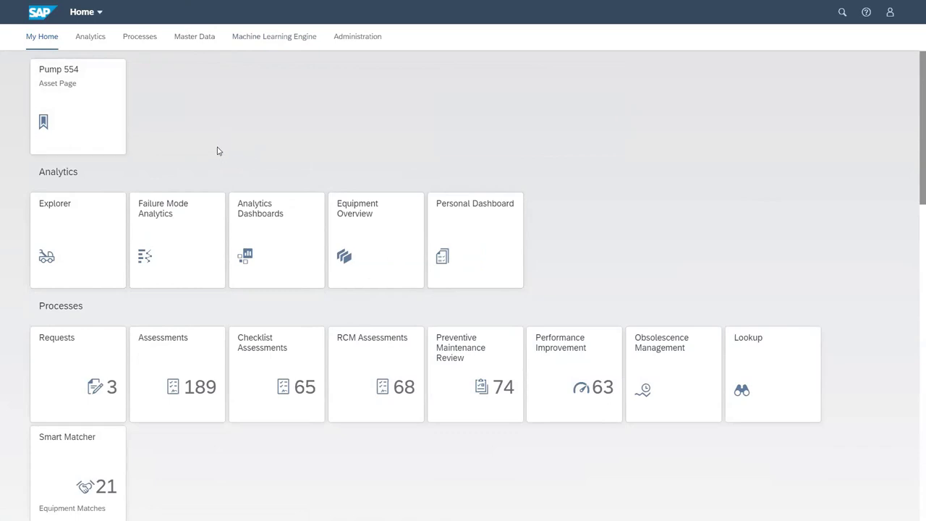
# - Open the equipment page of Pump 00554 from the Bad Actor Pumps indicator list in the Explorer
pyautogui.click(95, 220)
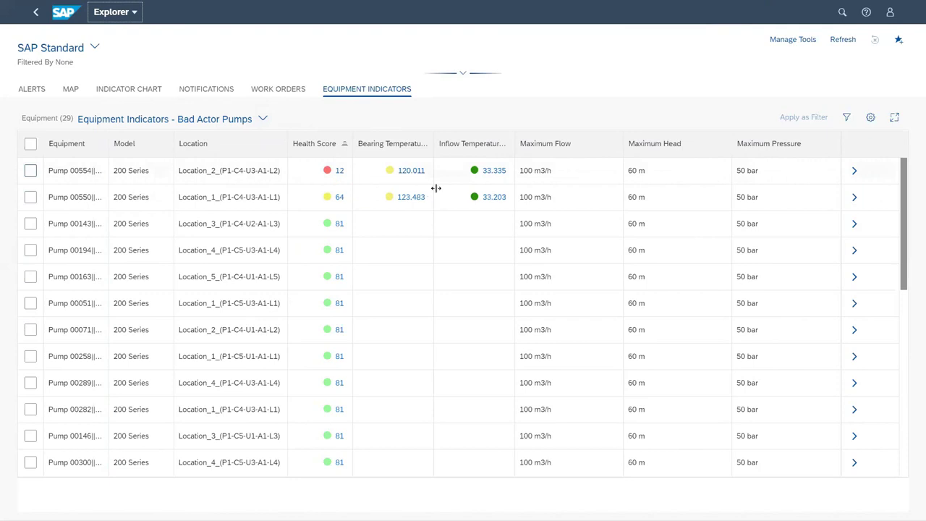
pyautogui.click(102, 167)
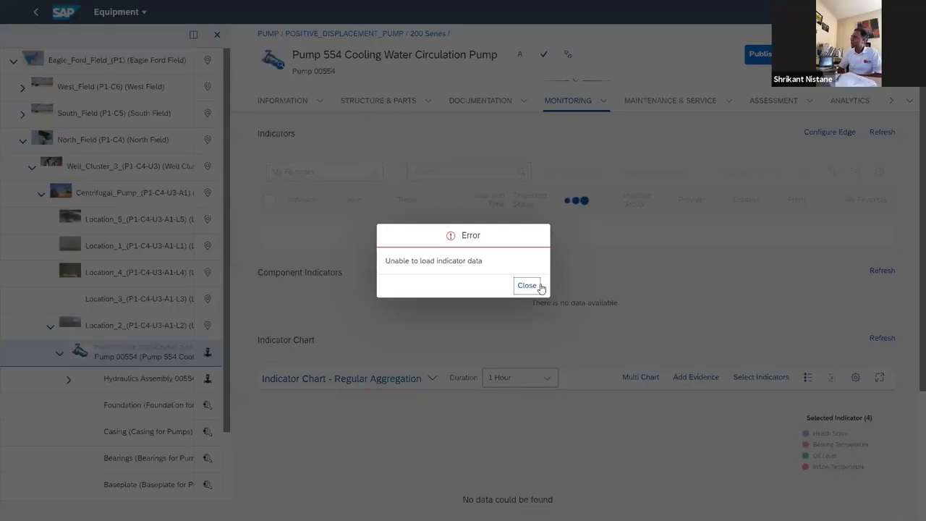
pyautogui.click(540, 286)
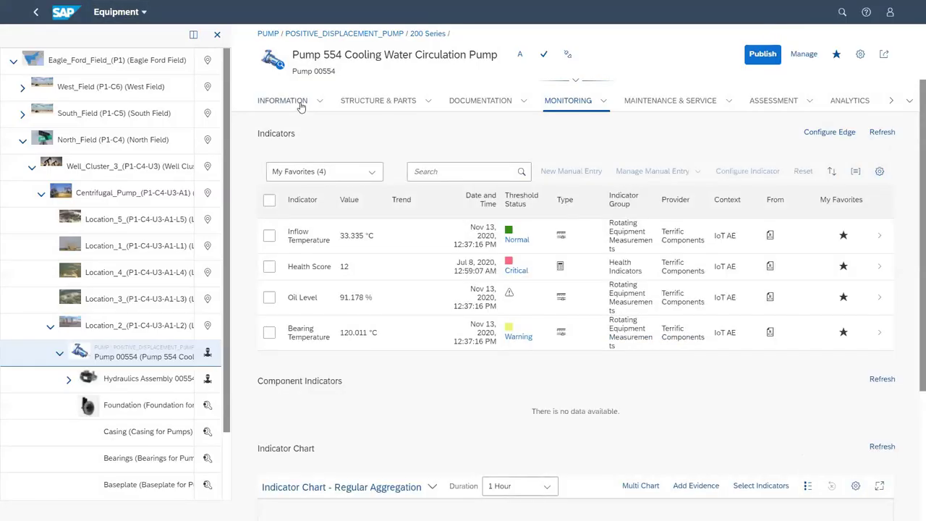
# - Show the pump's Information section with the location hierarchy hidden, and view its criticality rating details
pyautogui.click(284, 100)
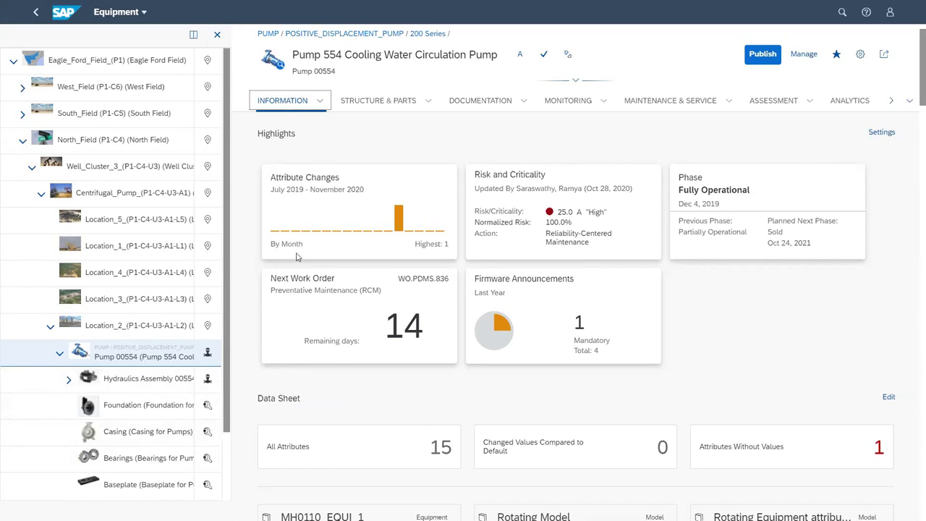
pyautogui.click(217, 36)
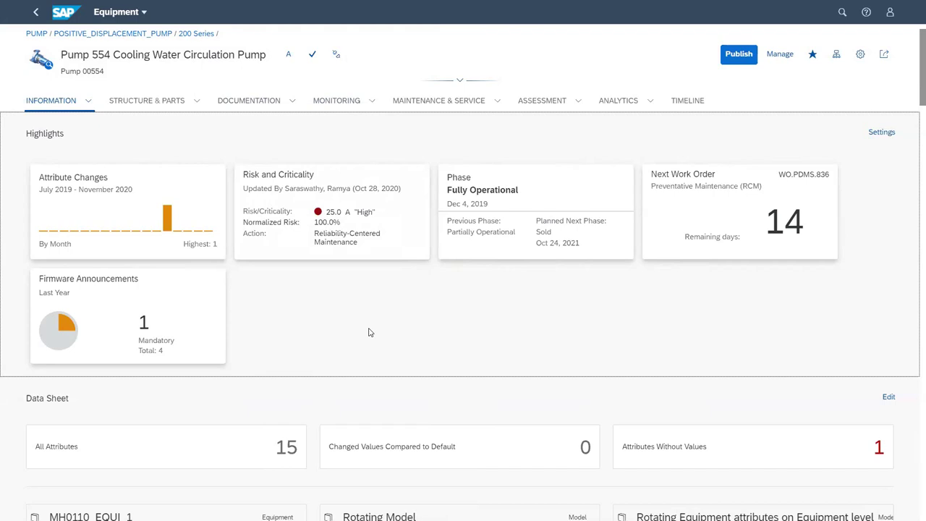
pyautogui.click(290, 56)
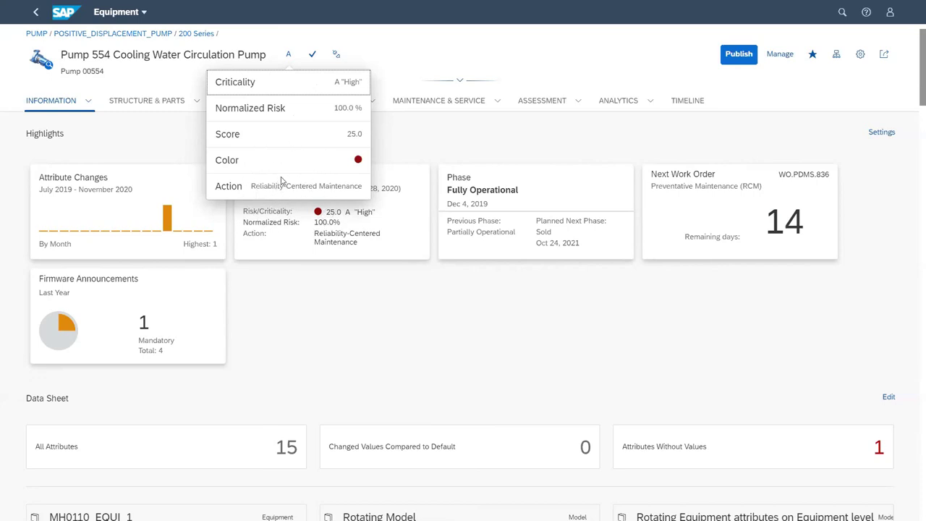
pyautogui.click(397, 146)
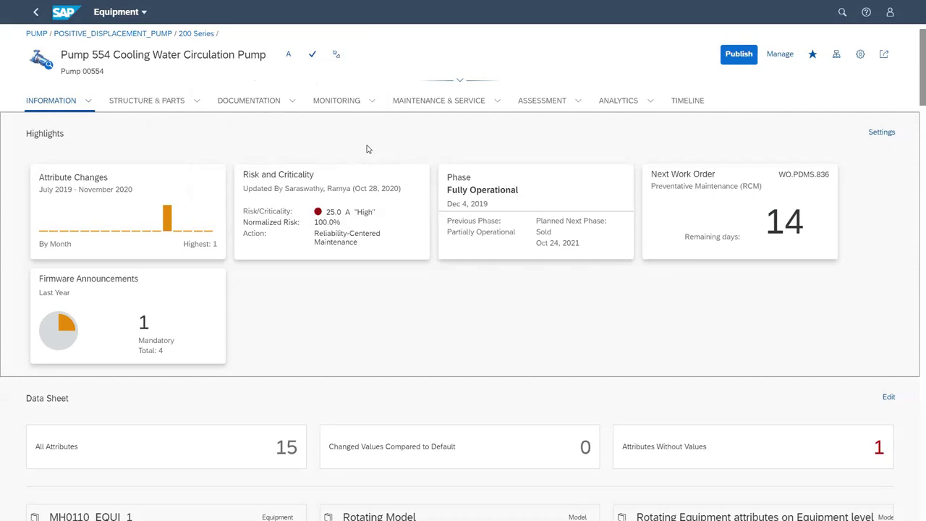
# - View the pump's Assessment highlights, return to Information, and look through the list of assessment subsections
pyautogui.click(565, 106)
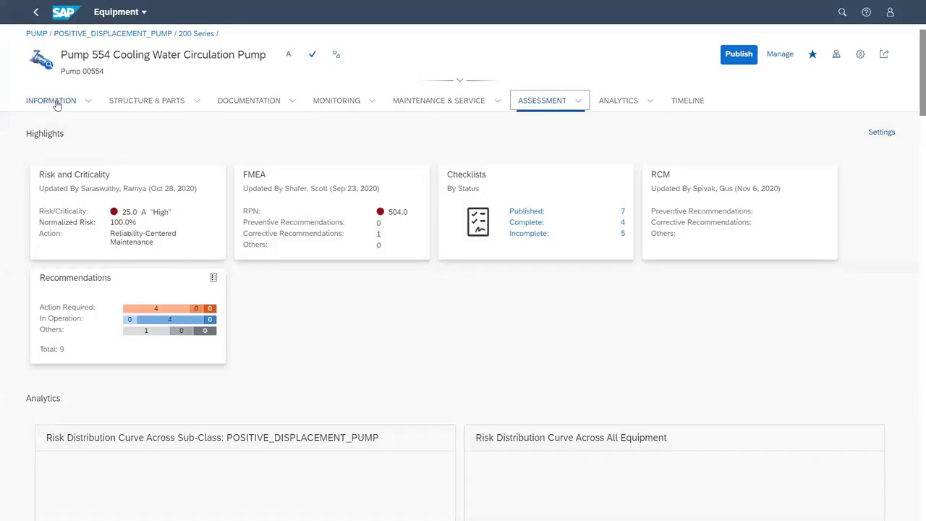
pyautogui.click(56, 105)
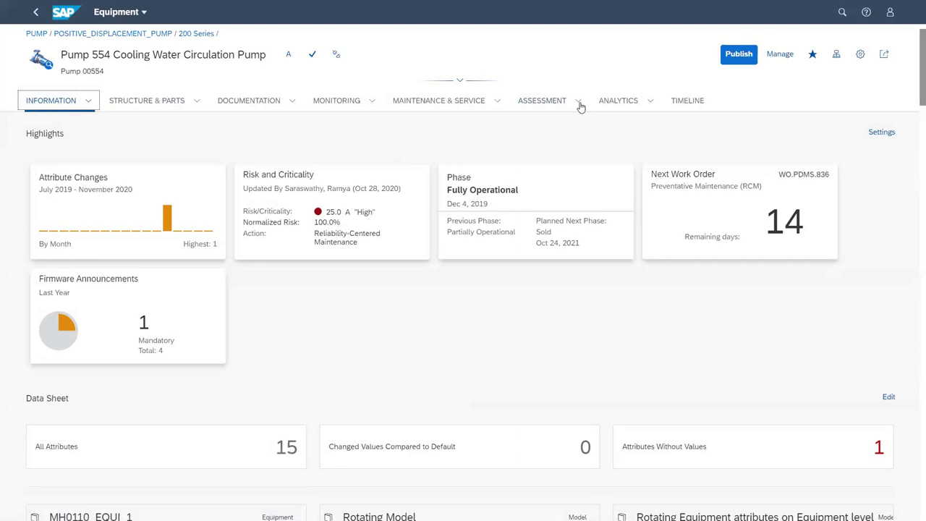
pyautogui.click(578, 102)
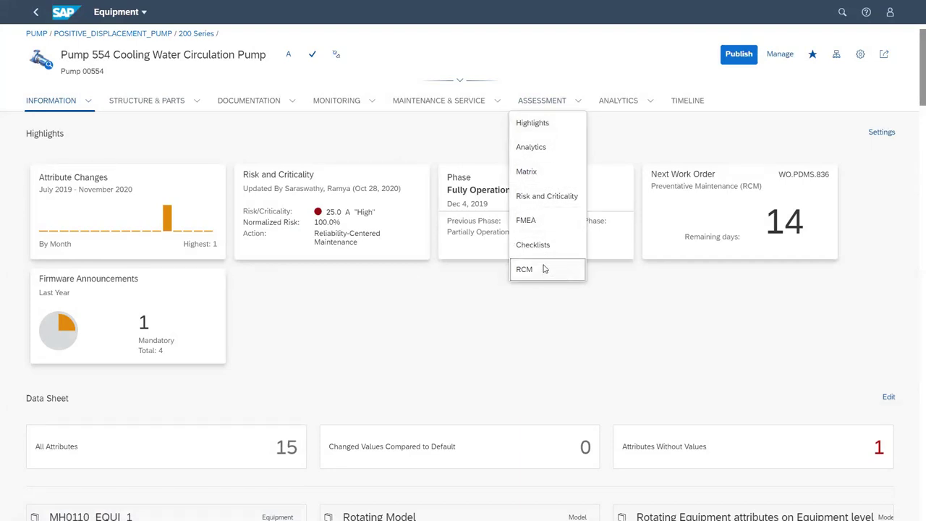
pyautogui.click(444, 324)
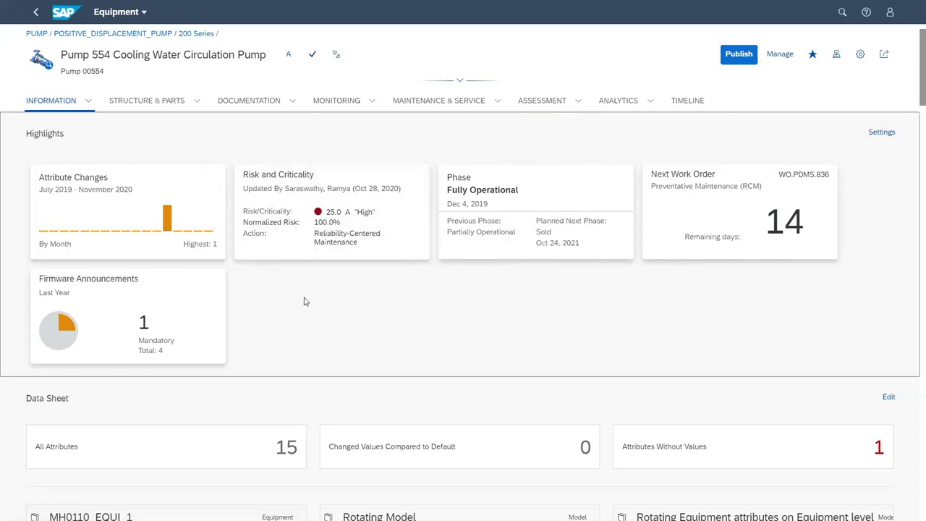
# - Examine the Data Sheet attributes, comparing which groups come from the equipment and which from the model
pyautogui.scroll(-5, 317, 279)
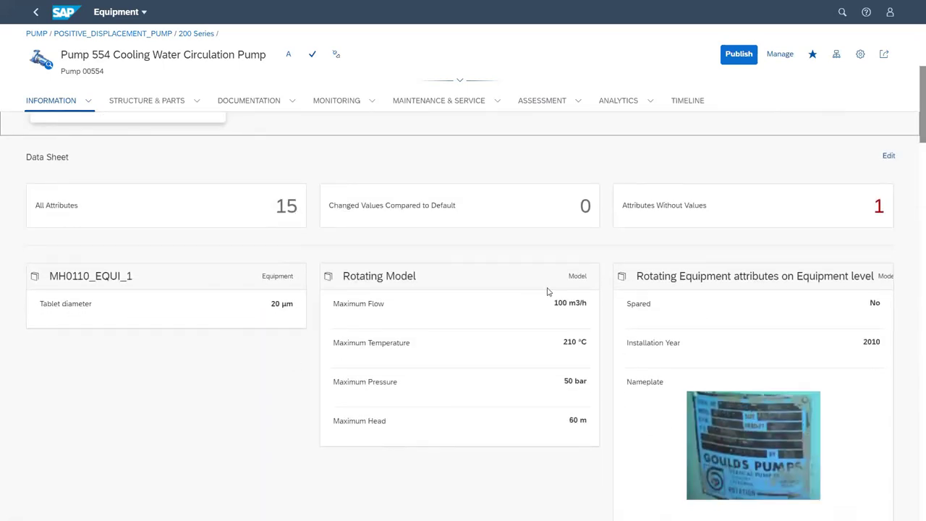
pyautogui.moveTo(268, 278); pyautogui.dragTo(295, 278)
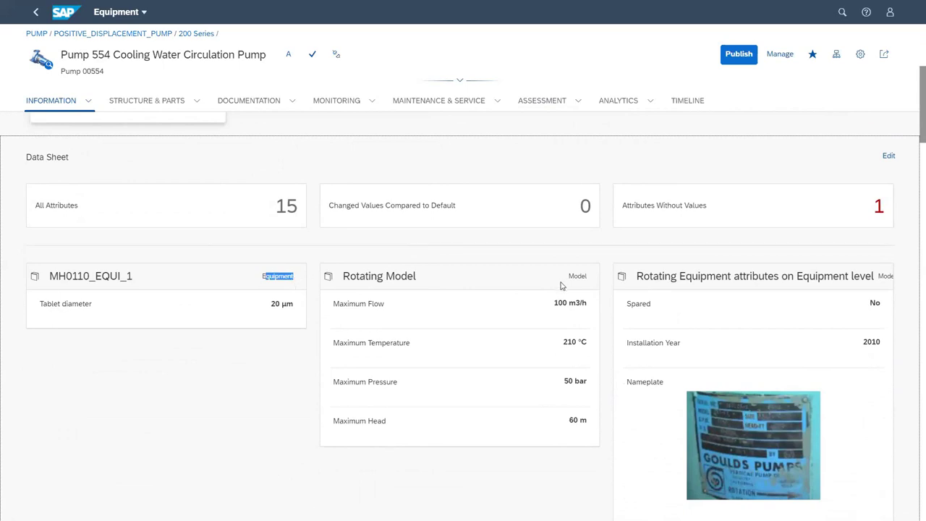
pyautogui.moveTo(567, 279); pyautogui.dragTo(588, 279)
pyautogui.click(612, 261)
# - Review the pump's Model Information and Equipment Information, including manufacturer, tracking, location and IoT sync
pyautogui.scroll(-5, 601, 272)
pyautogui.scroll(-5, 601, 271)
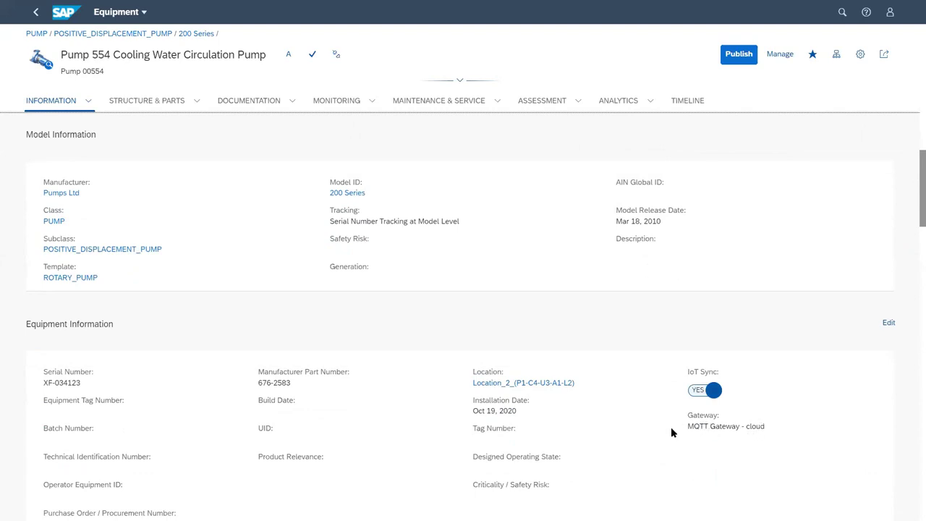
pyautogui.scroll(-1, 415, 382)
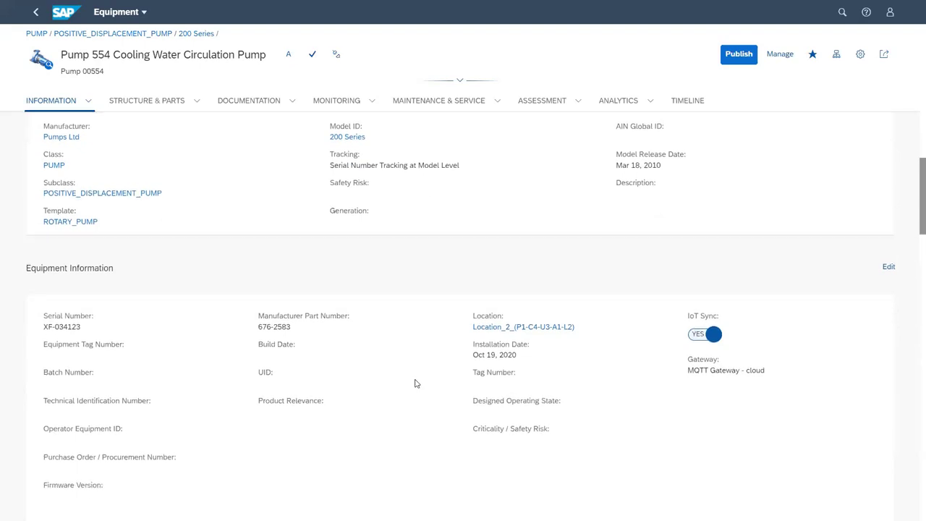
pyautogui.scroll(-3, 372, 329)
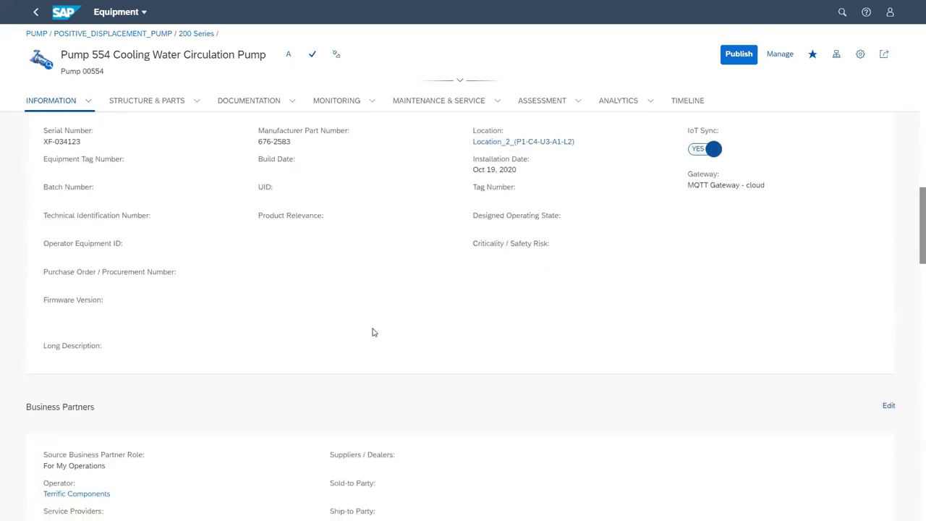
pyautogui.scroll(3, 372, 330)
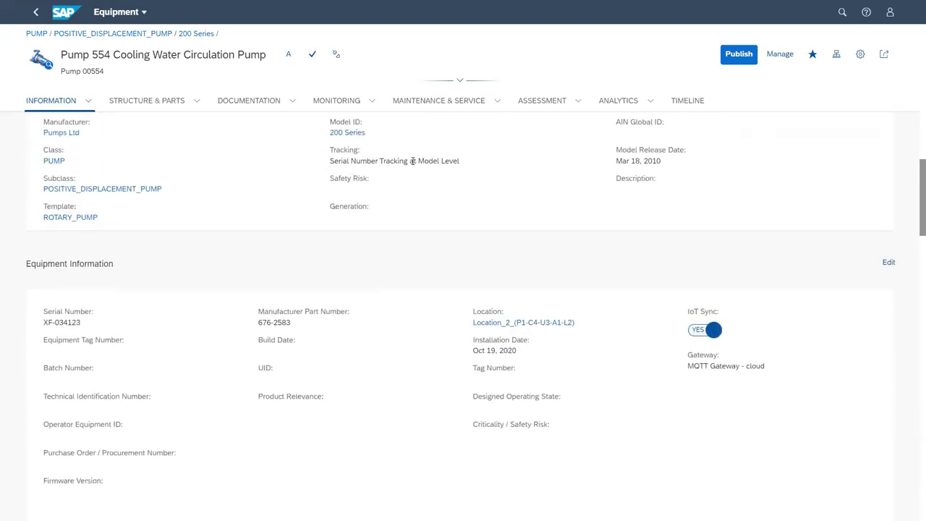
# - Review the pump's business partners, sales organization data and installation location with its address, contact and map
pyautogui.scroll(-6, 358, 308)
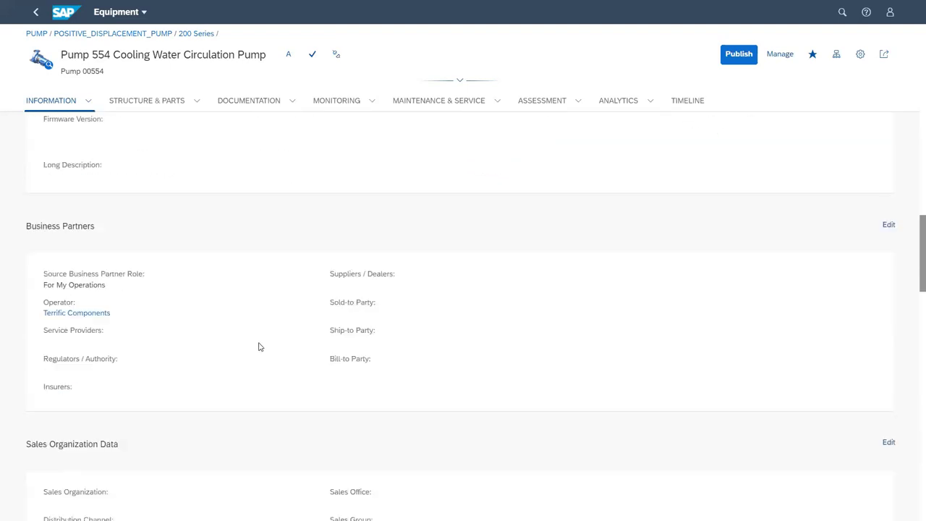
pyautogui.scroll(-4, 259, 347)
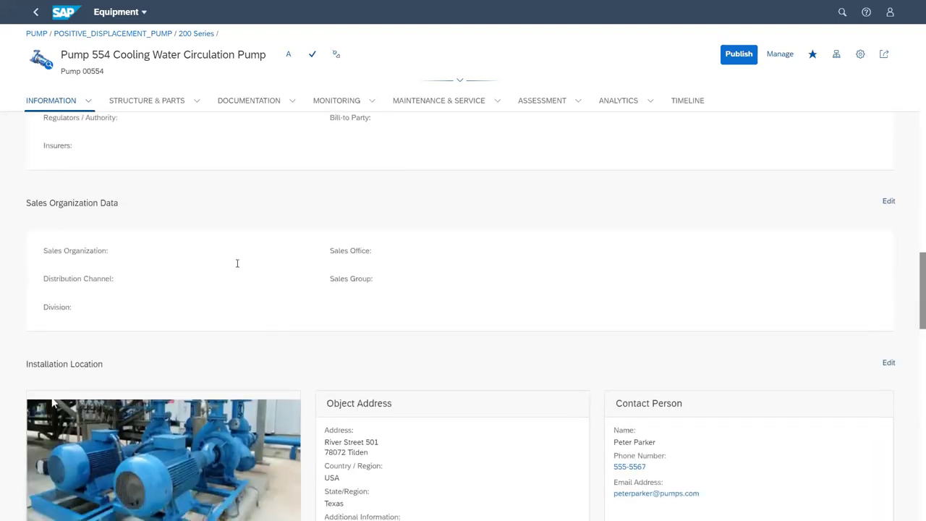
pyautogui.click(237, 259)
pyautogui.scroll(-2, 286, 279)
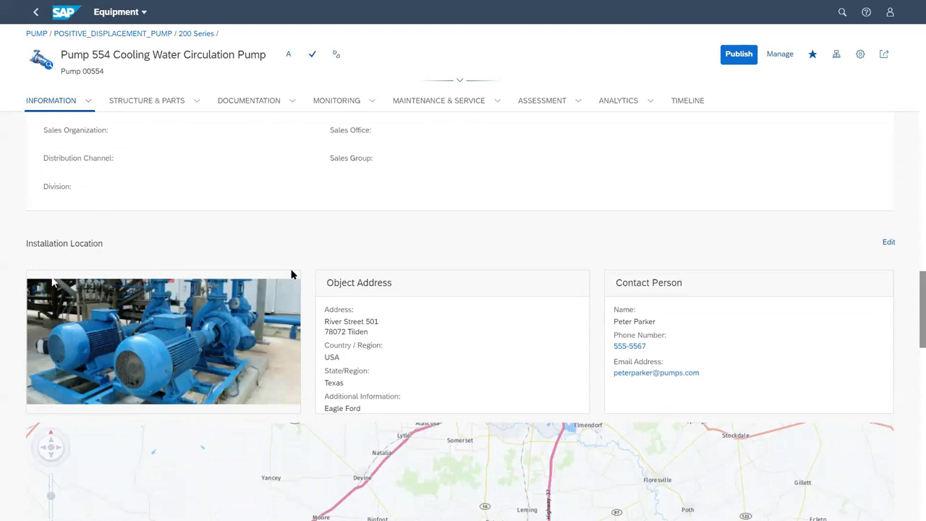
pyautogui.scroll(-2, 299, 263)
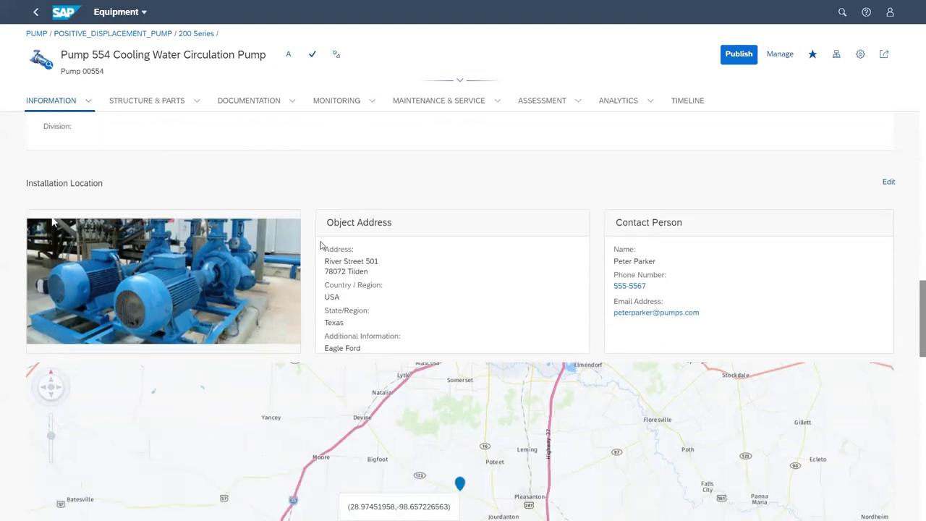
pyautogui.scroll(-5, 324, 242)
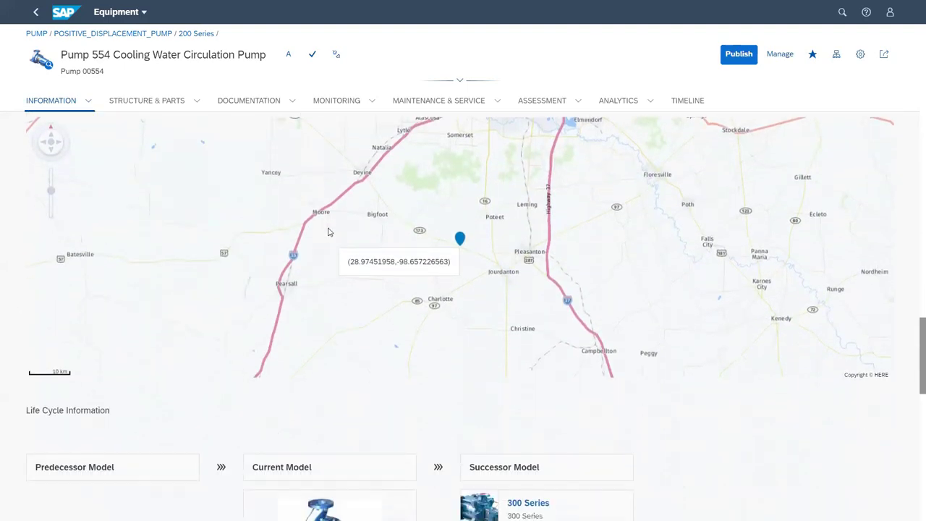
# - Examine the Life Cycle Information for predecessor, current and successor models with support dates, then the assigned systems and groups
pyautogui.scroll(-5, 328, 232)
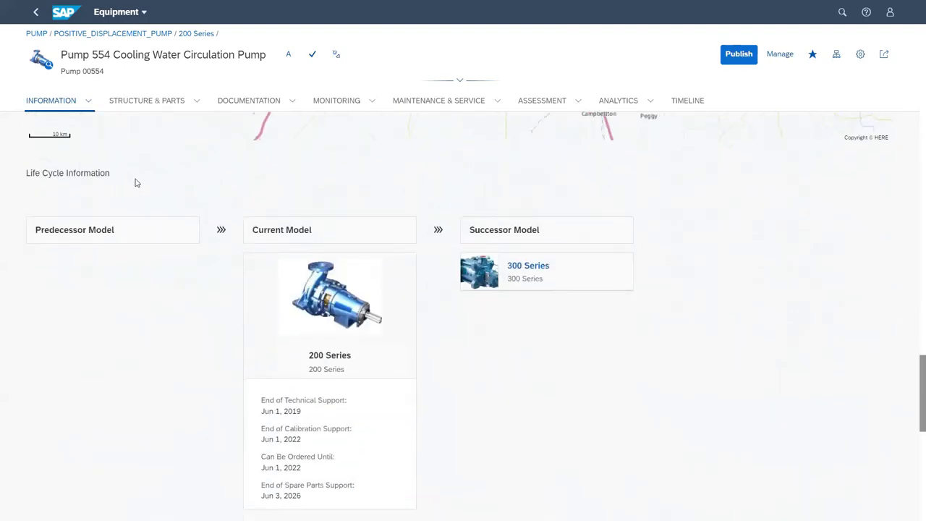
pyautogui.click(124, 237)
pyautogui.click(565, 229)
pyautogui.scroll(-2, 435, 290)
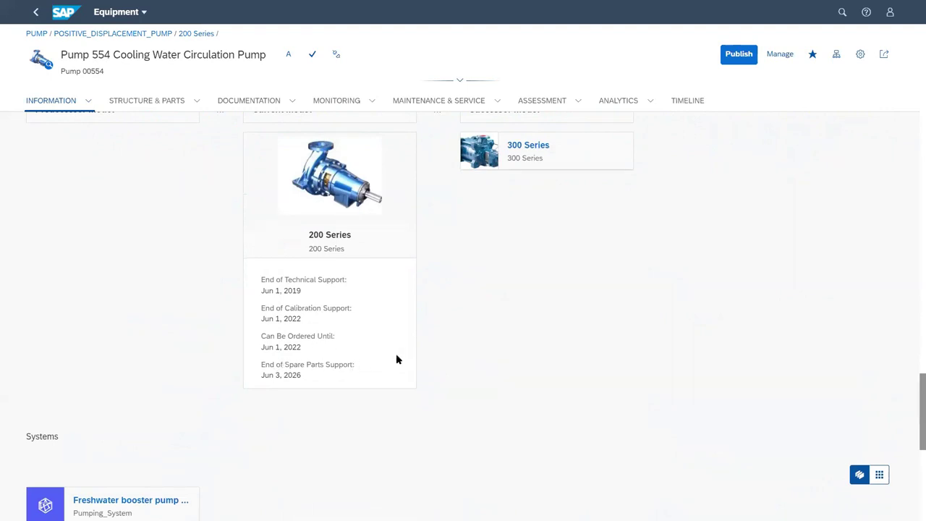
pyautogui.scroll(1, 424, 341)
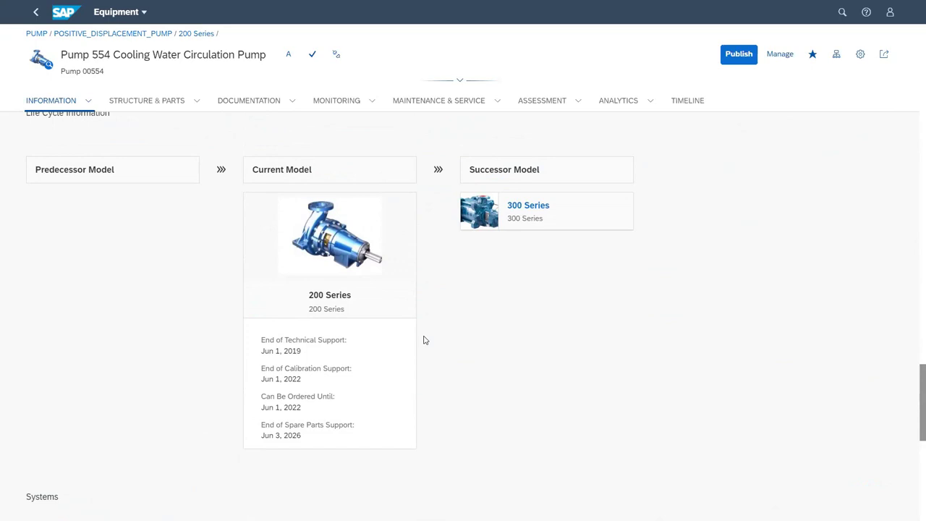
pyautogui.click(355, 421)
pyautogui.scroll(-1, 500, 360)
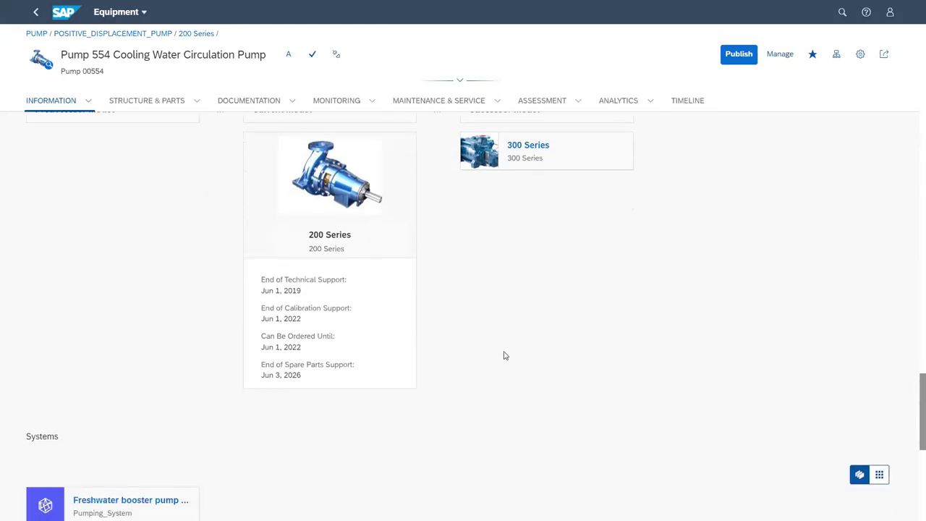
pyautogui.scroll(-5, 505, 355)
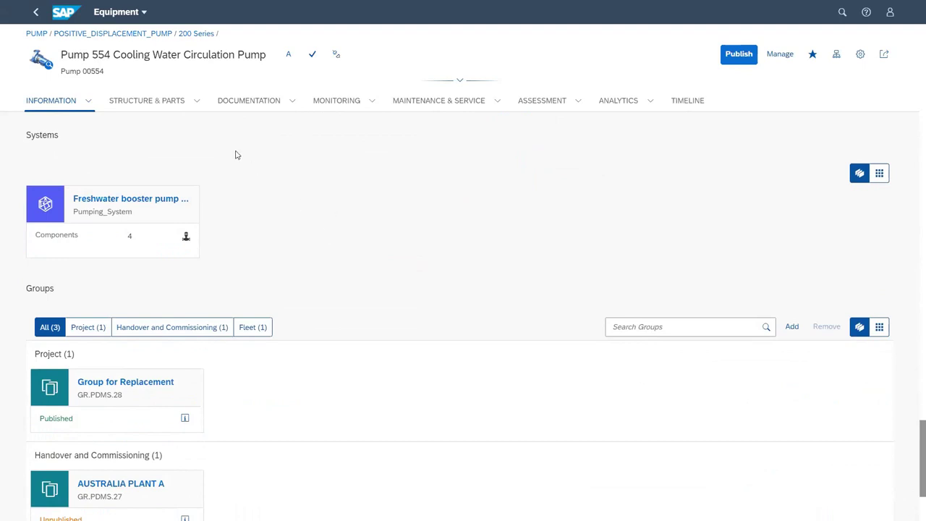
# - Open Structure & Parts and review the pump's components, spare parts and visual parts
pyautogui.click(159, 110)
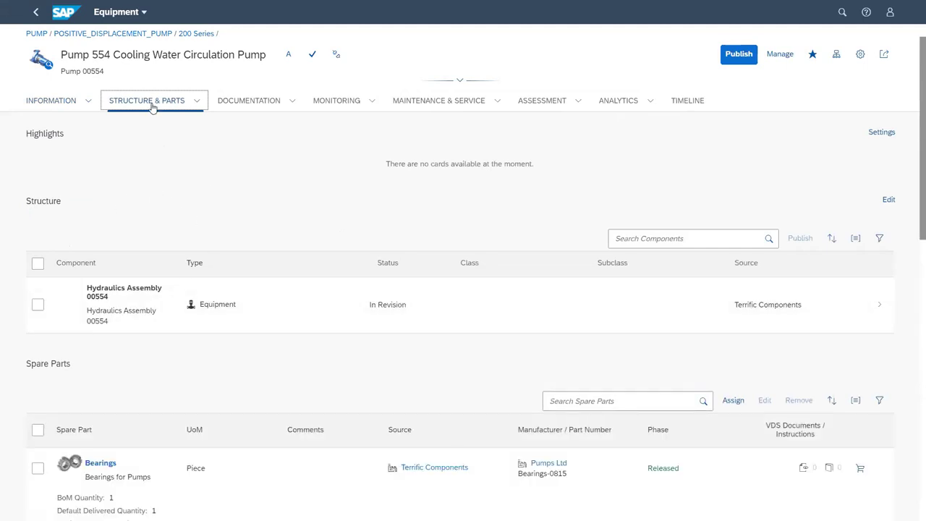
pyautogui.scroll(-2, 171, 149)
pyautogui.scroll(-1, 186, 186)
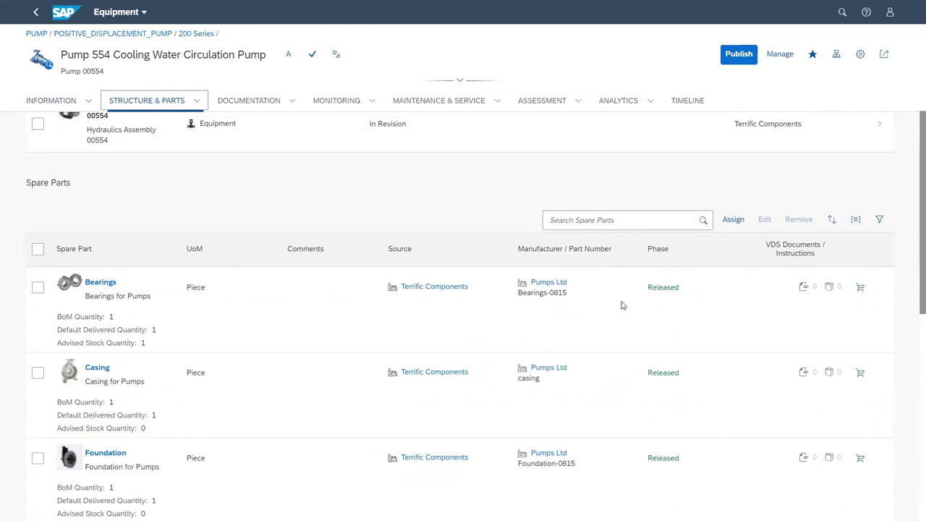
pyautogui.scroll(-2, 616, 310)
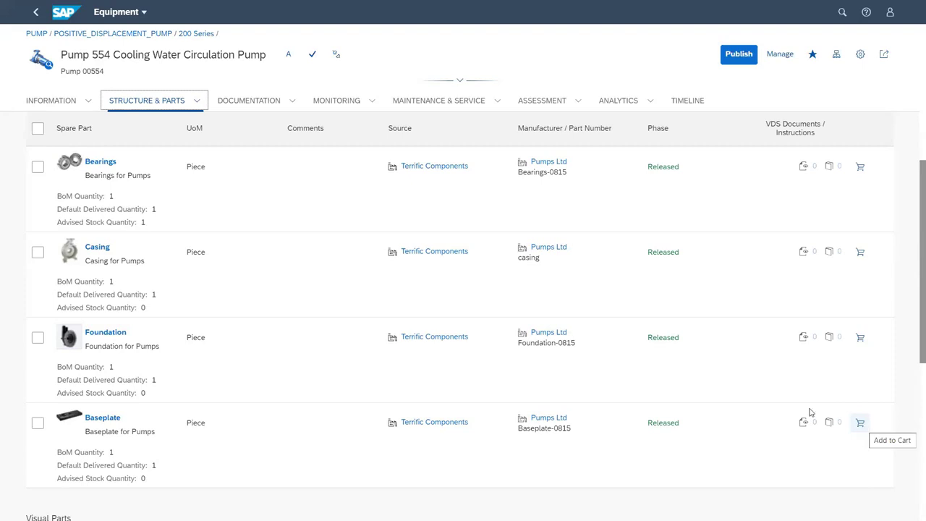
pyautogui.scroll(-2, 709, 340)
pyautogui.scroll(-4, 709, 344)
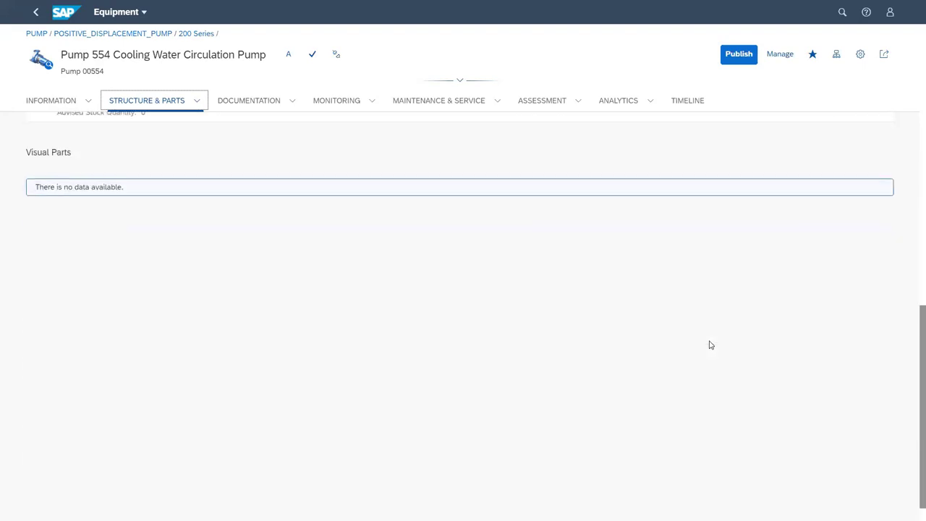
# - Open the pump's Documentation and review its highlight cards for completeness, images, announcements, instructions and documents
pyautogui.scroll(5, 710, 345)
pyautogui.scroll(6, 710, 345)
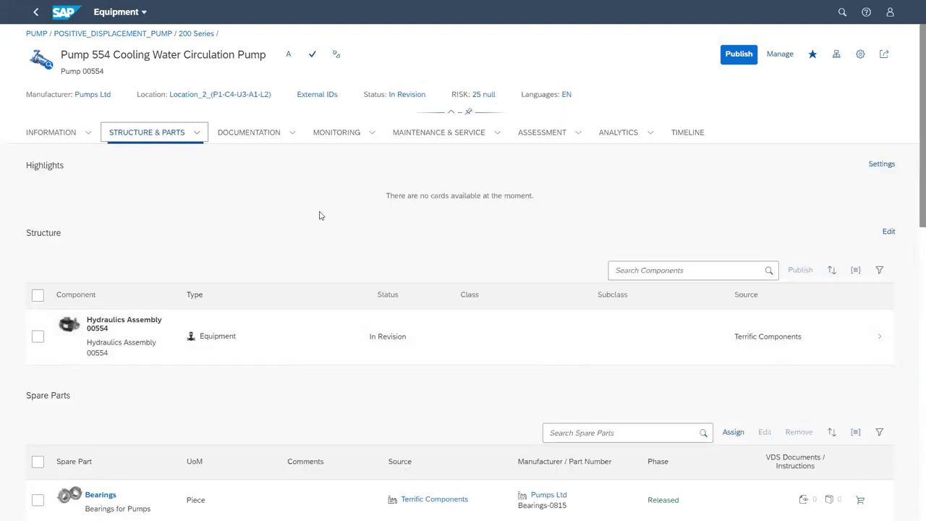
pyautogui.click(239, 132)
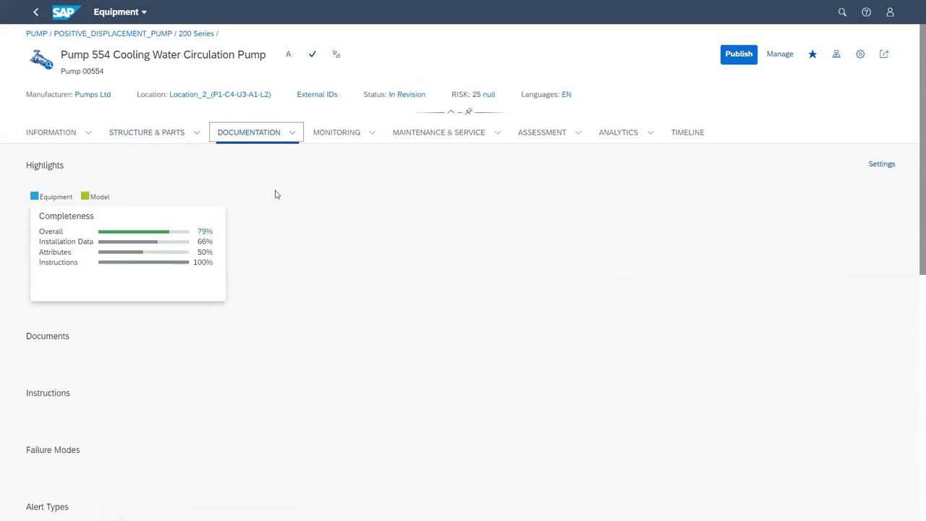
pyautogui.scroll(-3, 275, 195)
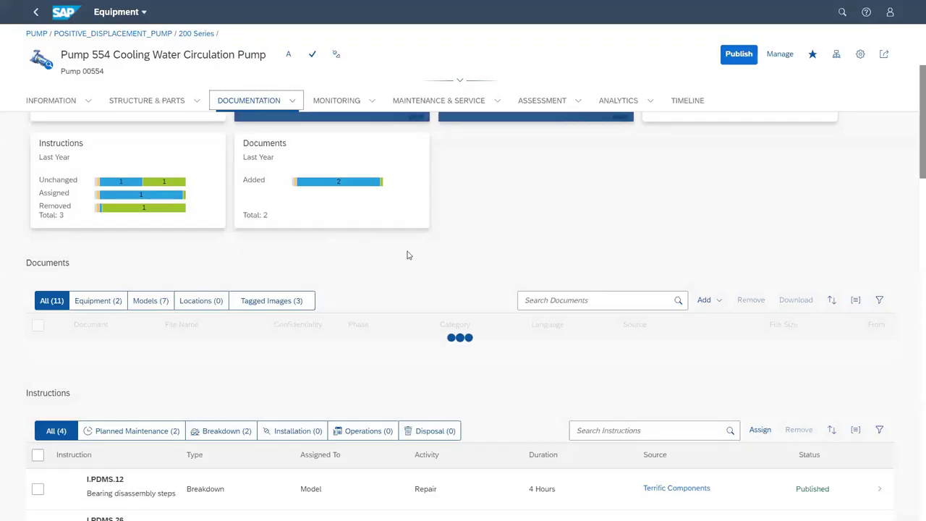
pyautogui.scroll(3, 408, 254)
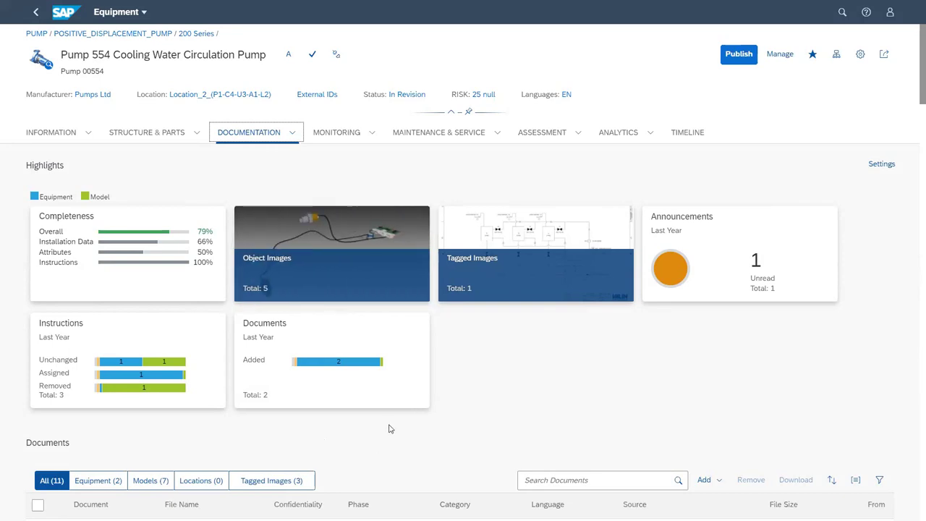
pyautogui.scroll(-2, 390, 428)
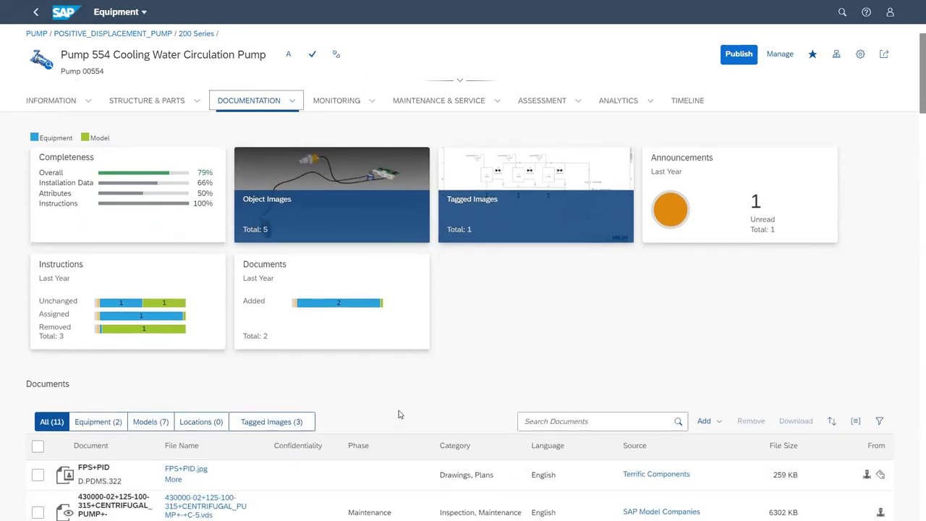
pyautogui.scroll(2, 396, 395)
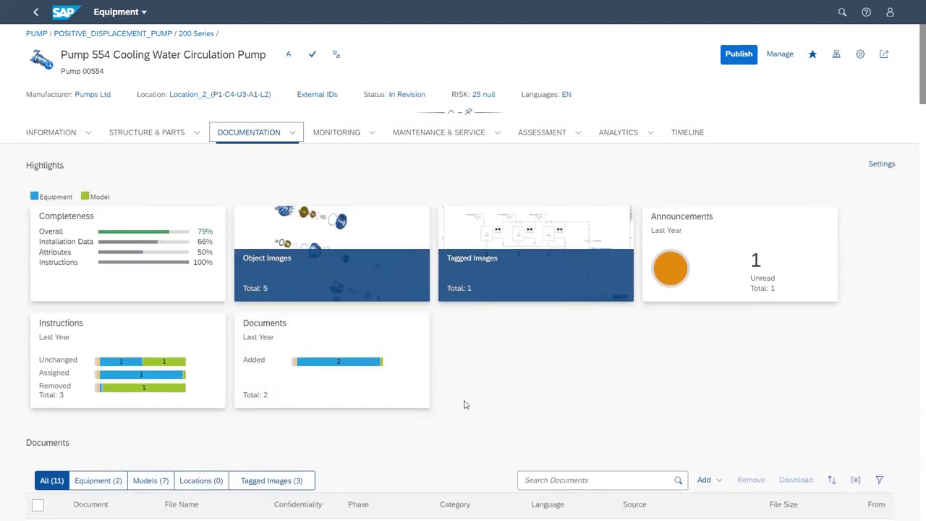
# - Examine the pump's document list, including file names, phases, categories such as Drawings, Plans, and sources
pyautogui.scroll(-3, 470, 398)
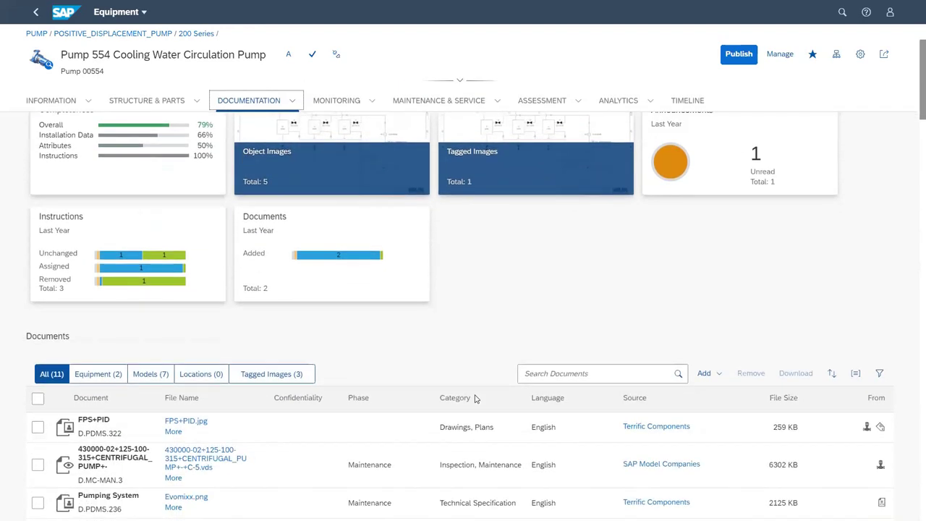
pyautogui.scroll(-2, 385, 382)
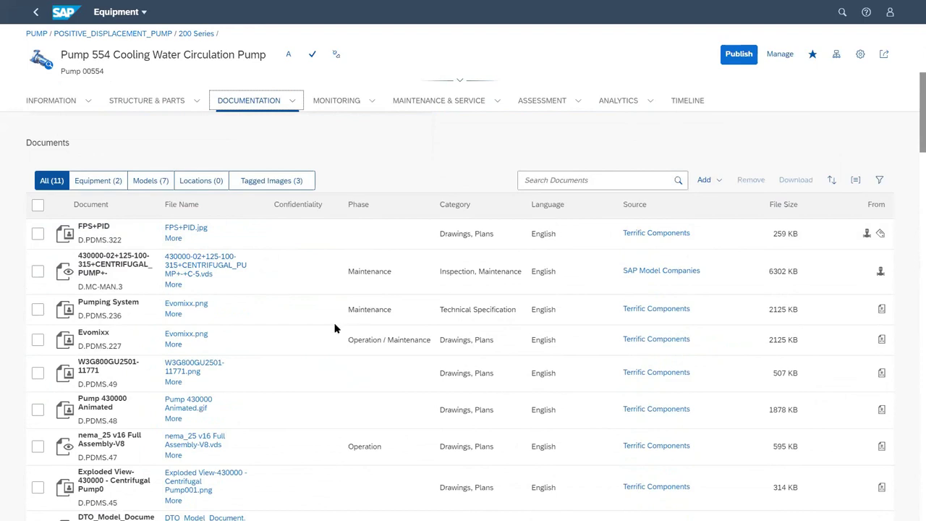
pyautogui.scroll(-1, 304, 302)
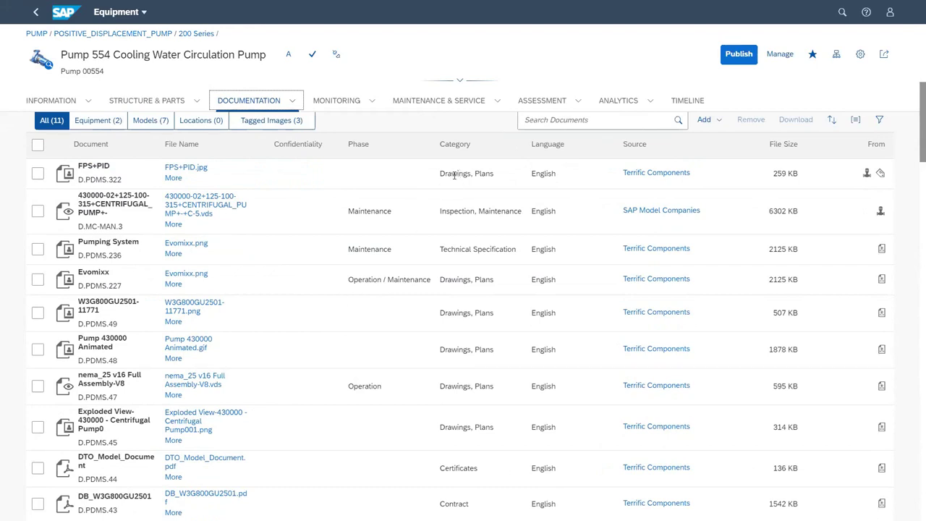
pyautogui.moveTo(452, 174); pyautogui.dragTo(494, 175)
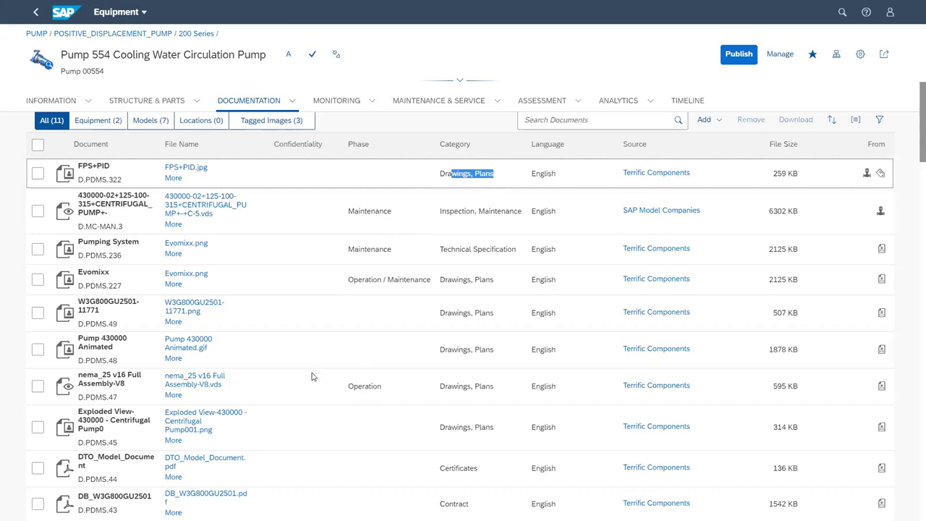
pyautogui.click(217, 388)
pyautogui.scroll(-4, 293, 351)
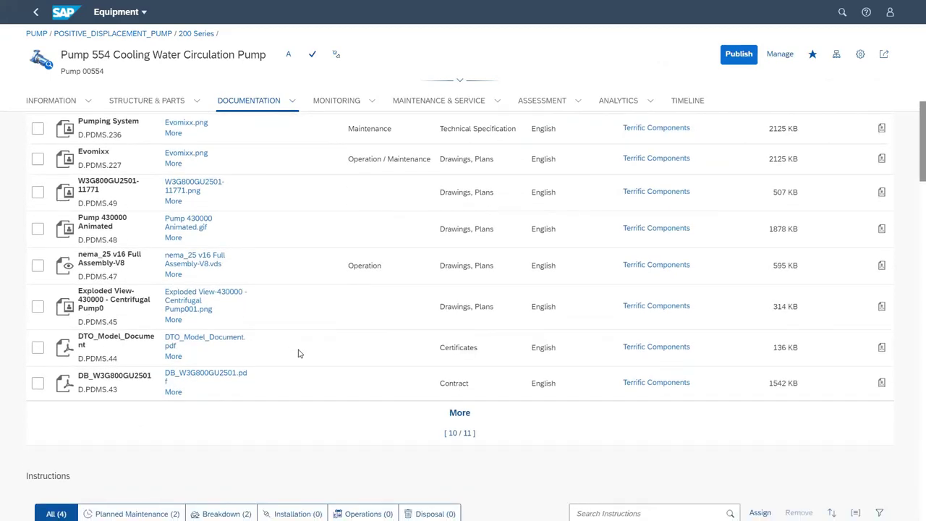
# - Review the pump's instructions and open the Bearing disassembly steps breakdown instruction
pyautogui.scroll(-2, 299, 353)
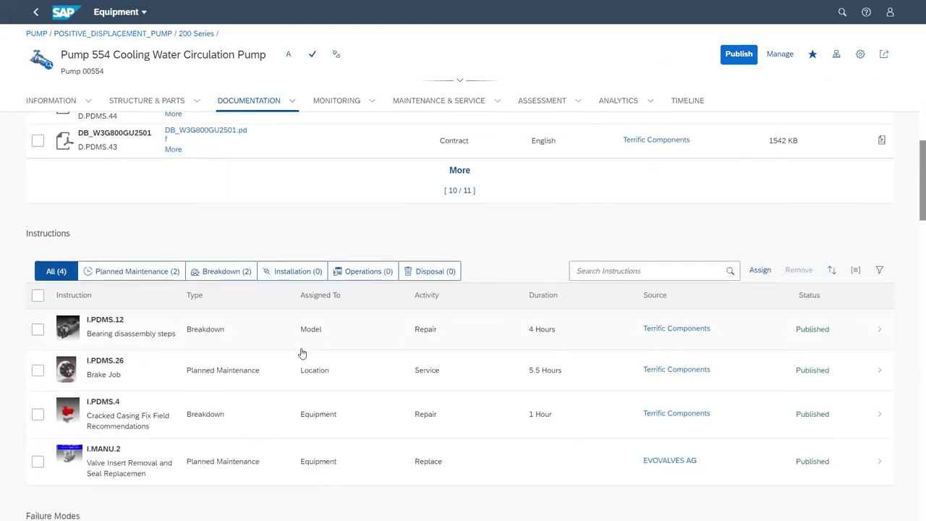
pyautogui.scroll(-1, 304, 351)
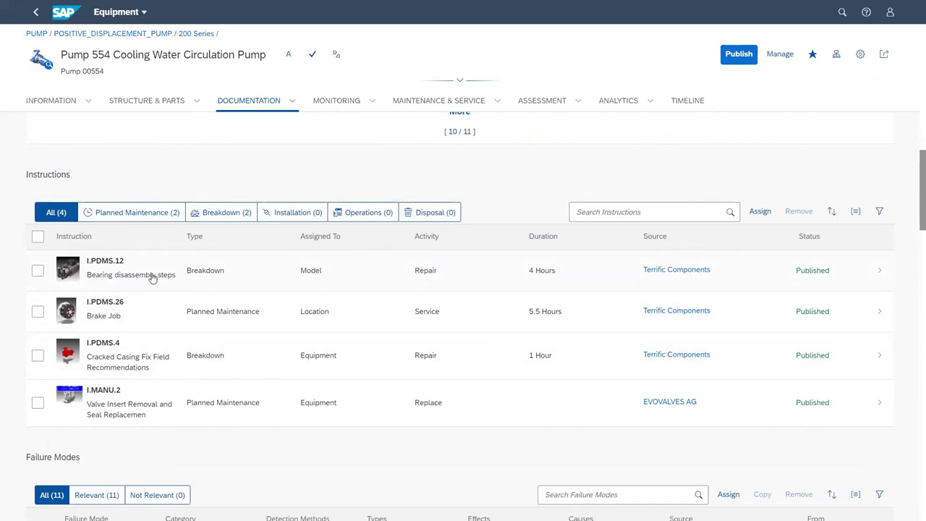
pyautogui.click(186, 277)
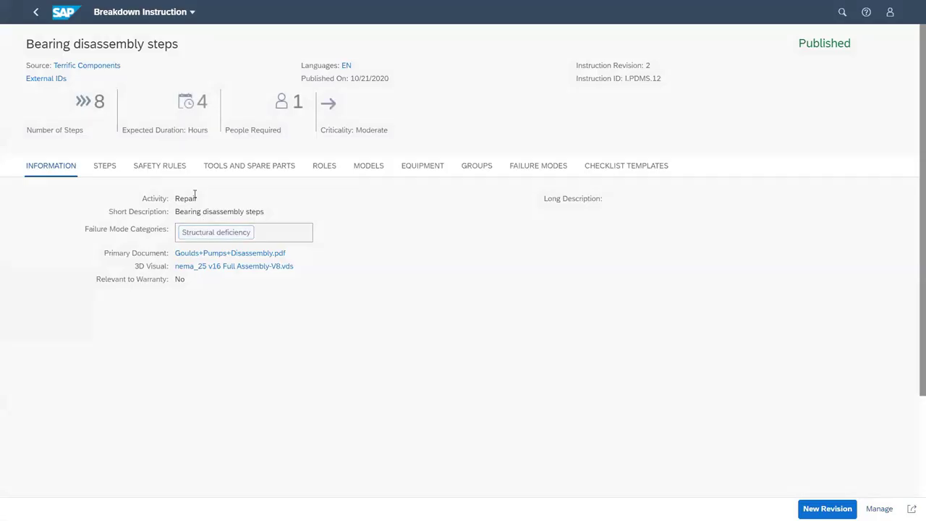
# - Review the instruction's steps with their explanations, tools and spare parts, documents and expected work
pyautogui.click(104, 169)
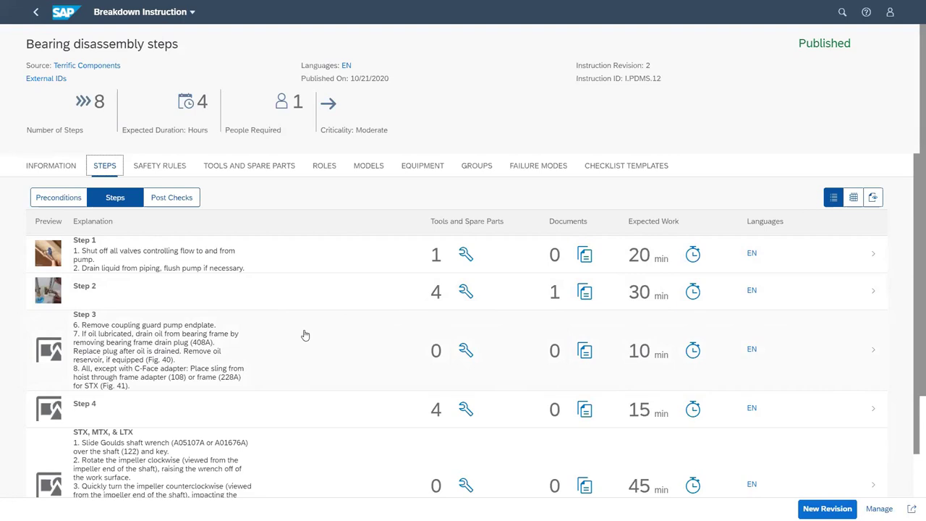
pyautogui.scroll(-3, 304, 333)
pyautogui.scroll(-2, 315, 324)
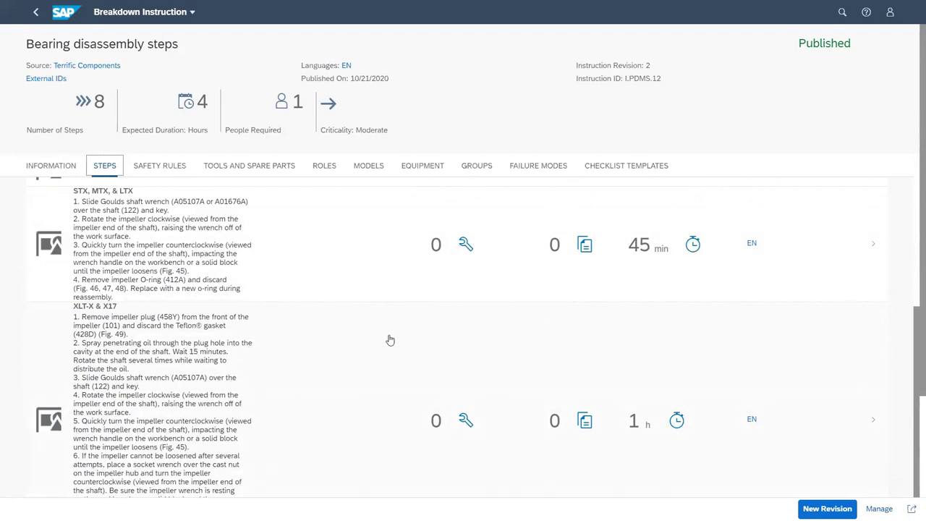
pyautogui.scroll(4, 321, 341)
pyautogui.scroll(1, 323, 339)
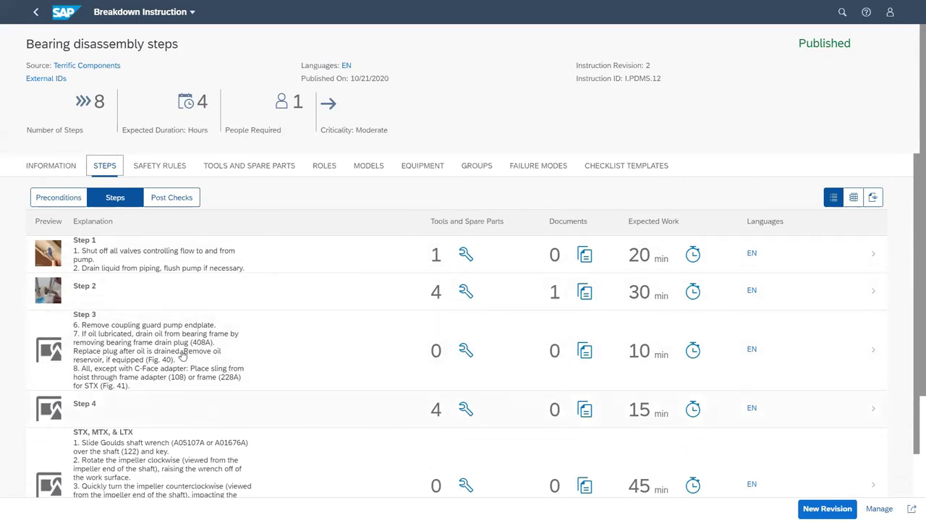
# - Check the instruction's safety rules and its assigned failure modes
pyautogui.click(170, 171)
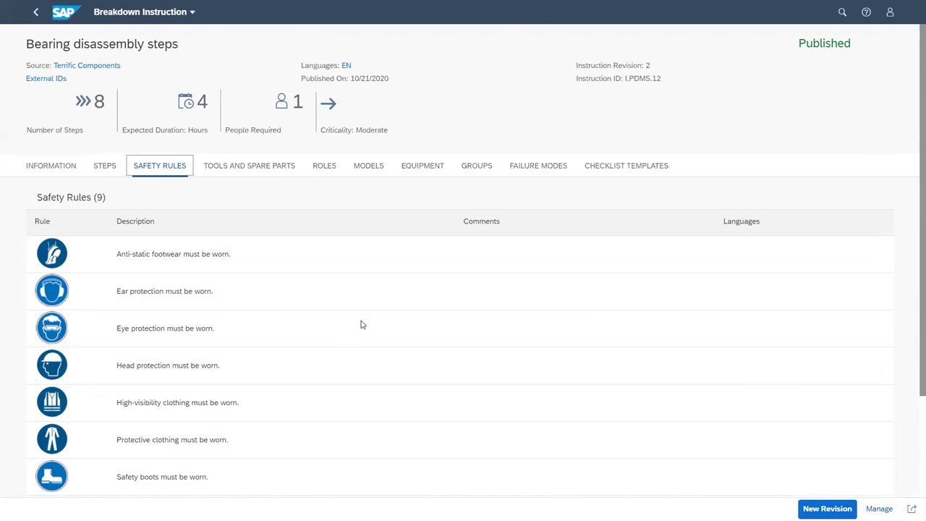
pyautogui.click(525, 168)
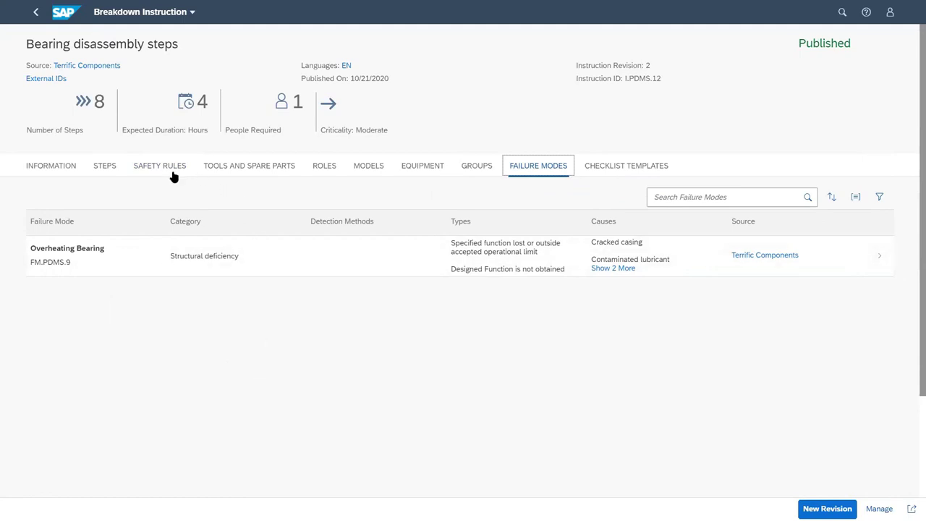
# - Show the instruction's steps as a full-screen 3D visual and display the second step of Procedure 1
pyautogui.click(107, 173)
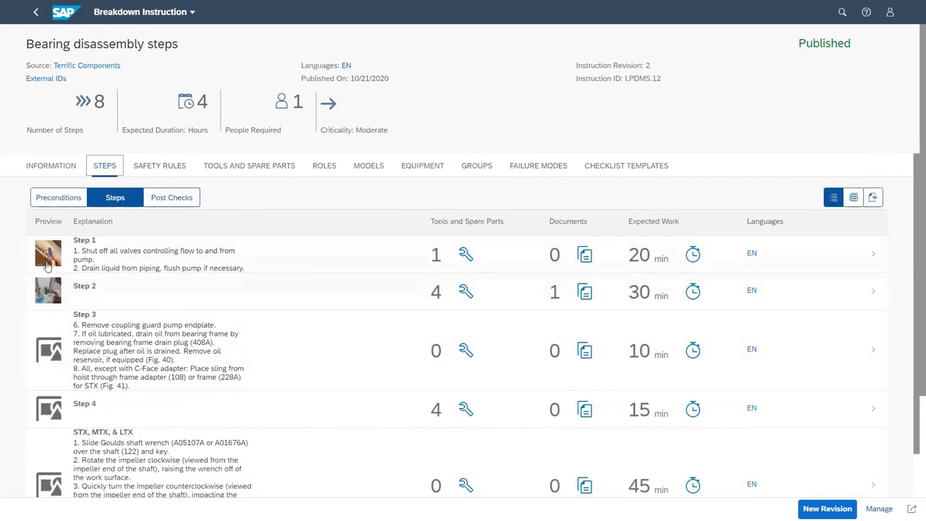
pyautogui.click(874, 198)
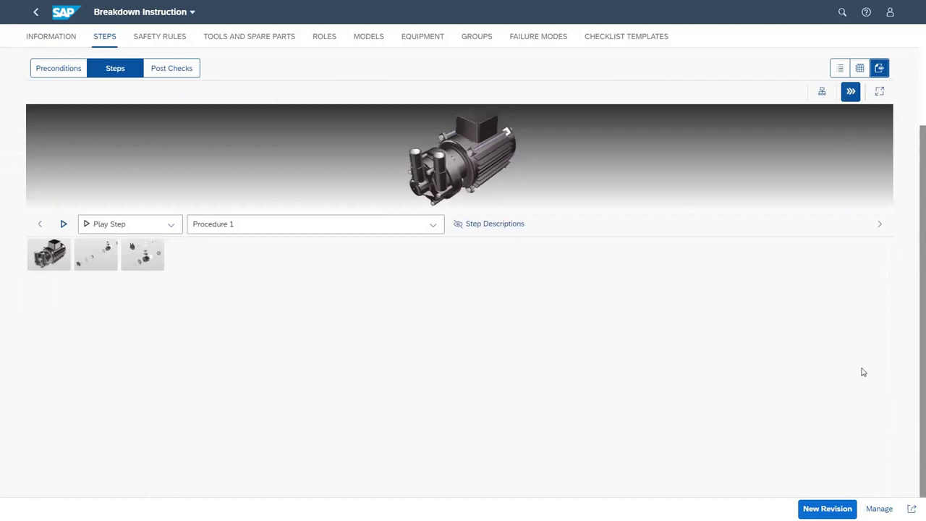
pyautogui.click(880, 92)
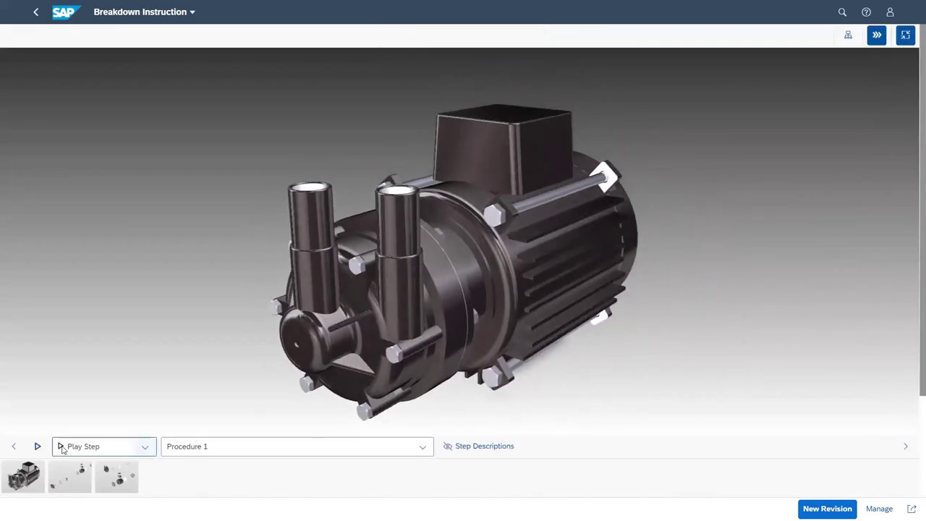
pyautogui.click(70, 481)
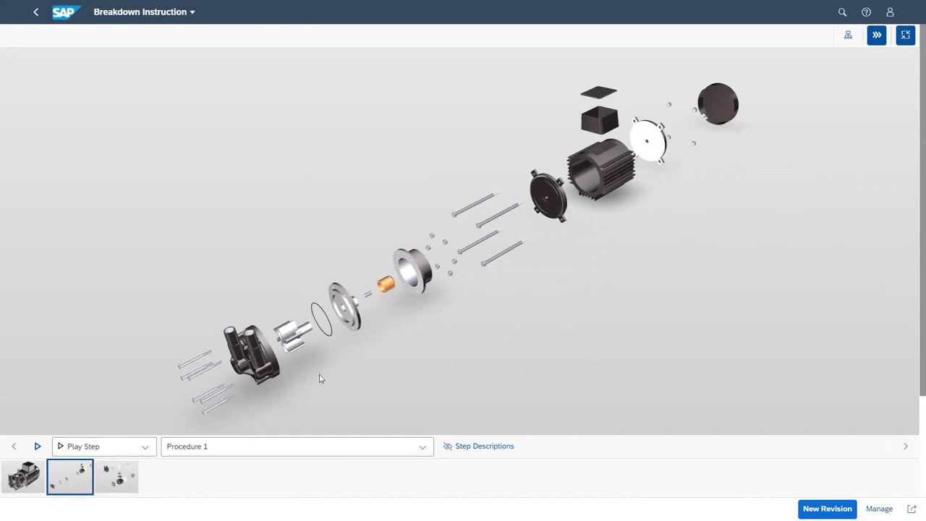
# - Expand nema_25 v16 in the scene tree, highlight the Impellar and Spindle together, then highlight the Adapter and inspect it from another angle
pyautogui.click(849, 38)
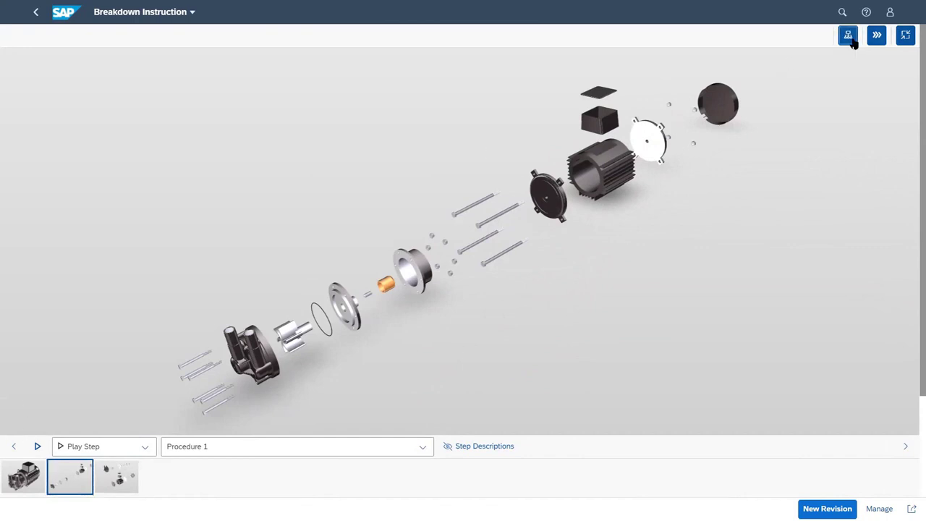
pyautogui.click(40, 110)
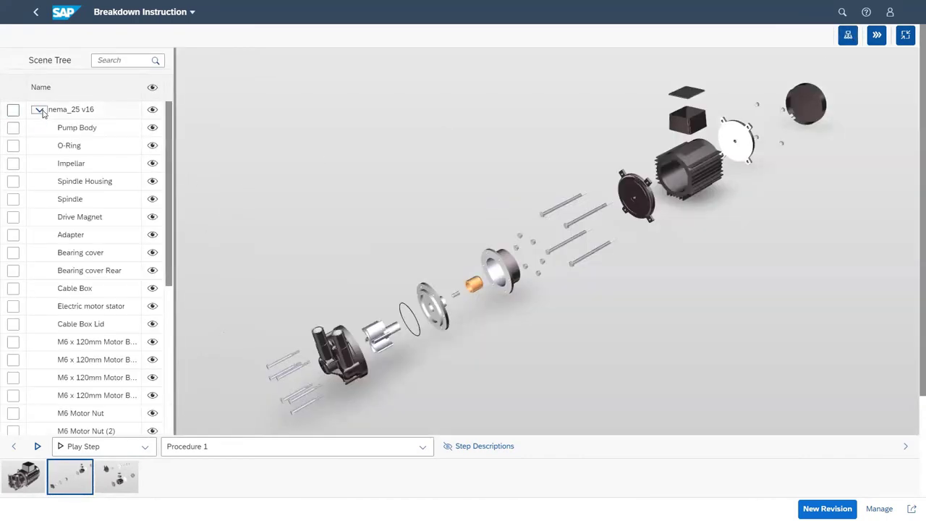
pyautogui.click(13, 164)
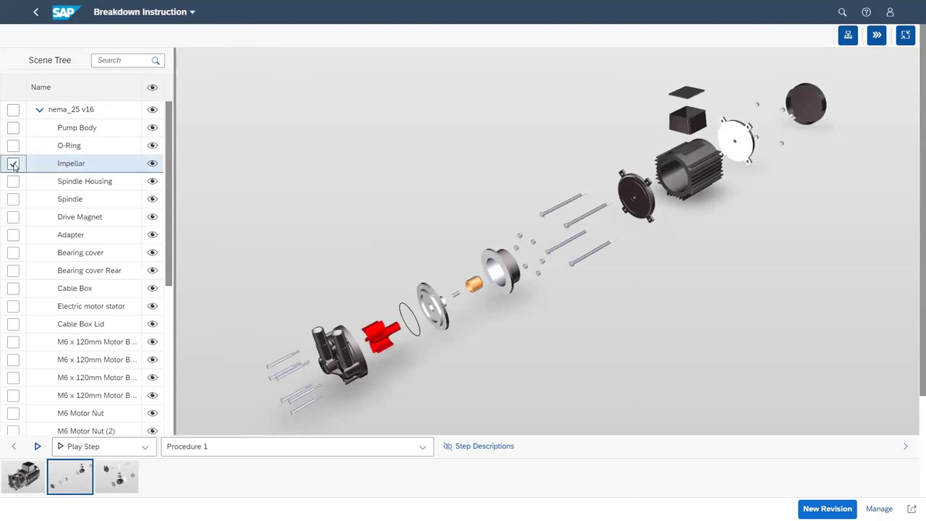
pyautogui.click(13, 200)
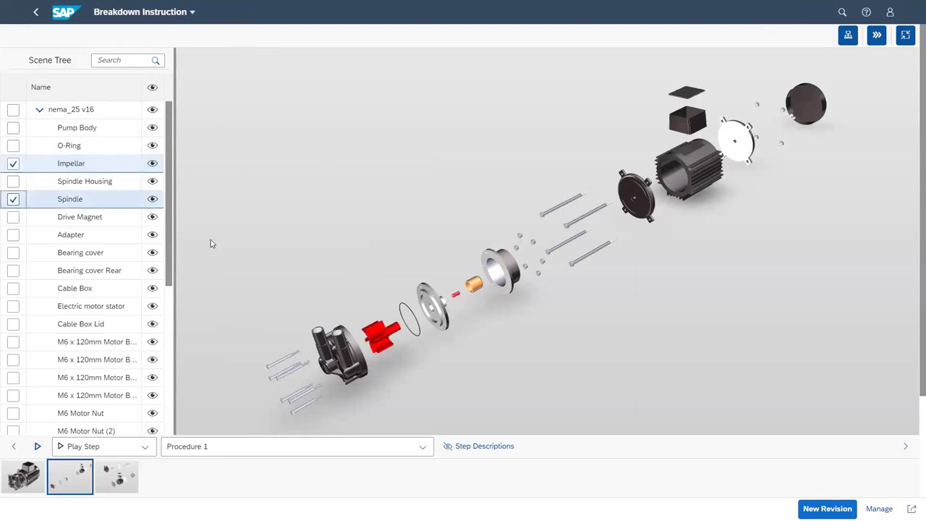
pyautogui.click(512, 267)
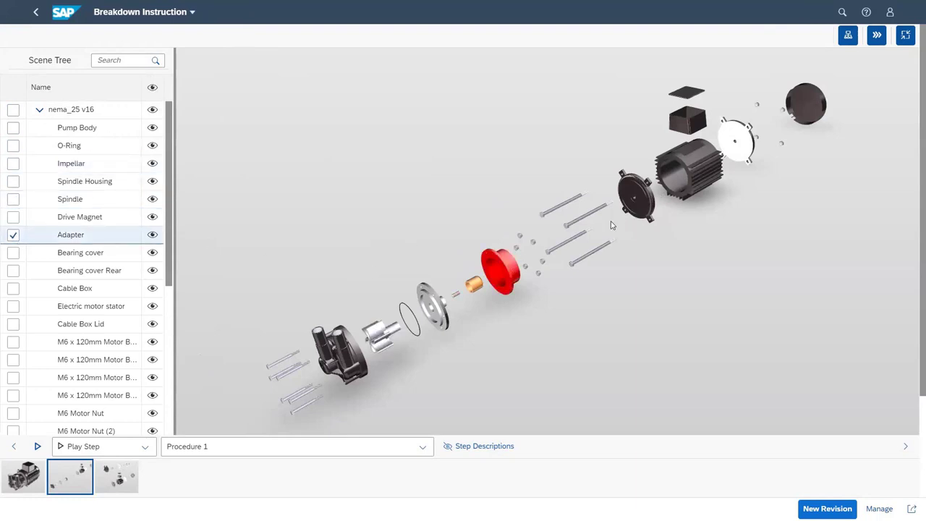
pyautogui.moveTo(613, 225); pyautogui.dragTo(619, 220)
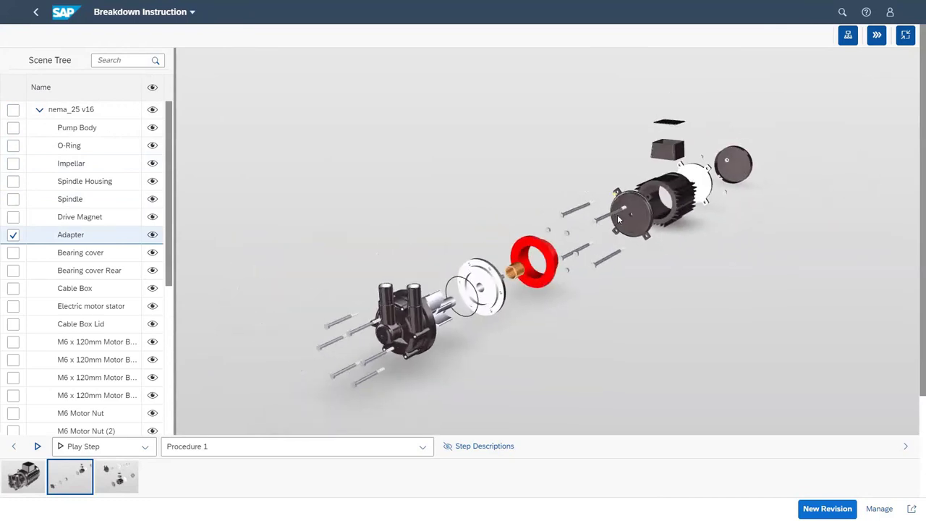
# - Return to Pump 554's equipment page and review its failure modes with their categories, detection methods, effects and causes
pyautogui.click(905, 35)
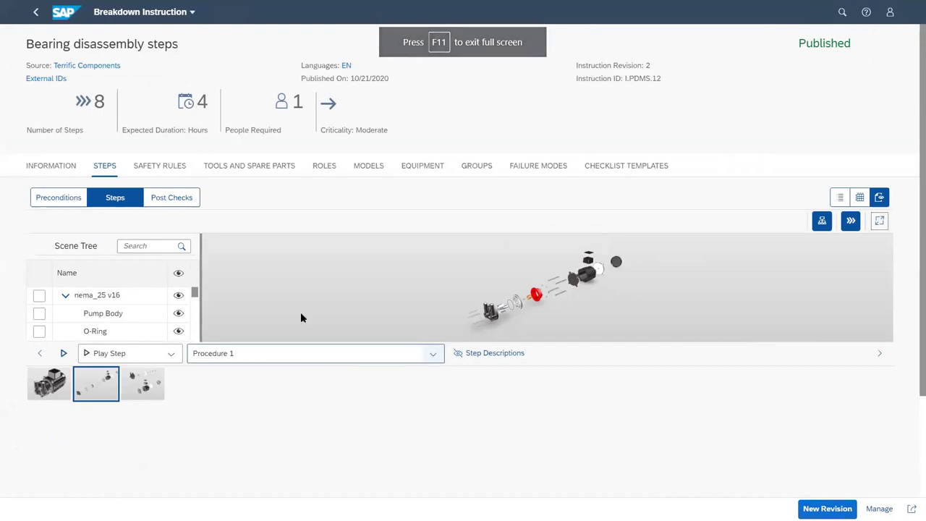
pyautogui.click(36, 13)
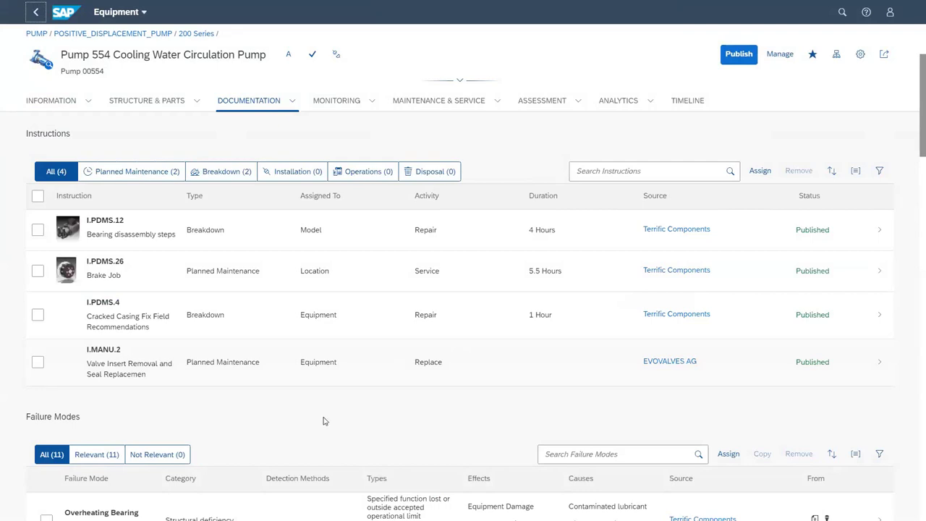
pyautogui.scroll(-1, 254, 325)
pyautogui.scroll(-5, 254, 325)
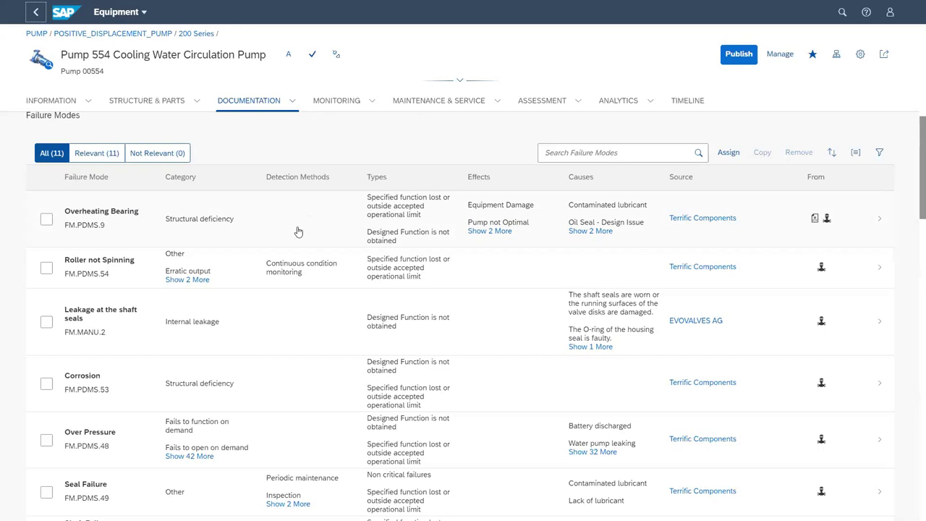
pyautogui.scroll(-1, 274, 261)
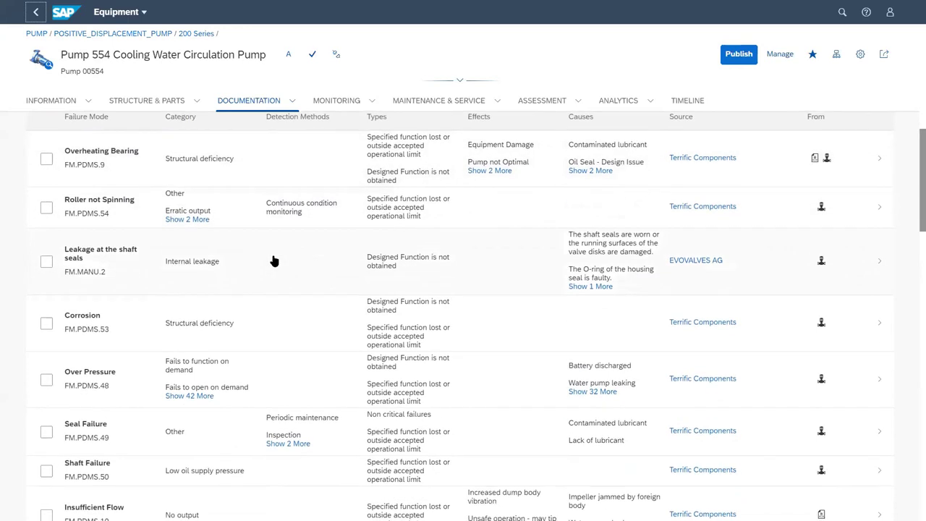
# - Open the pump's Monitoring section and dismiss the error dialog to view the alerts
pyautogui.click(335, 98)
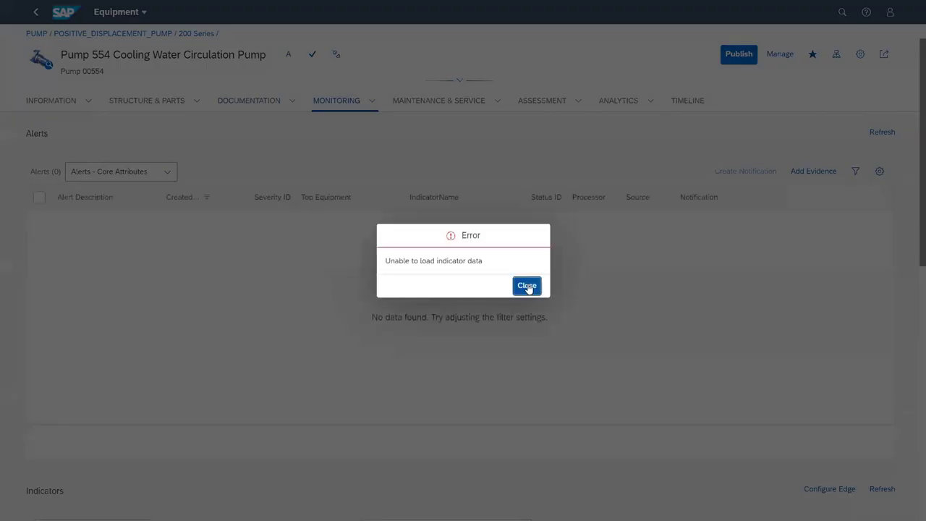
pyautogui.click(527, 285)
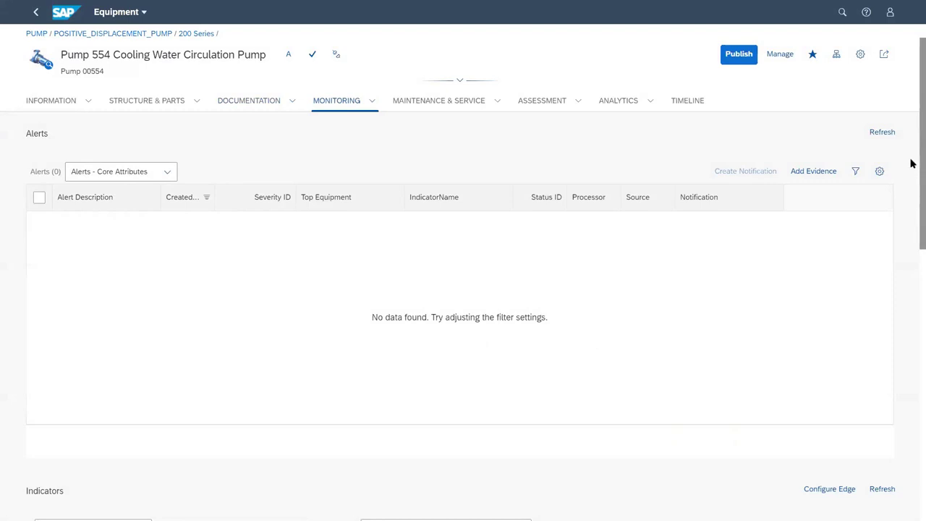
# - Show all of the pump's indicators and review their values, threshold statuses and types
pyautogui.scroll(-5, 912, 217)
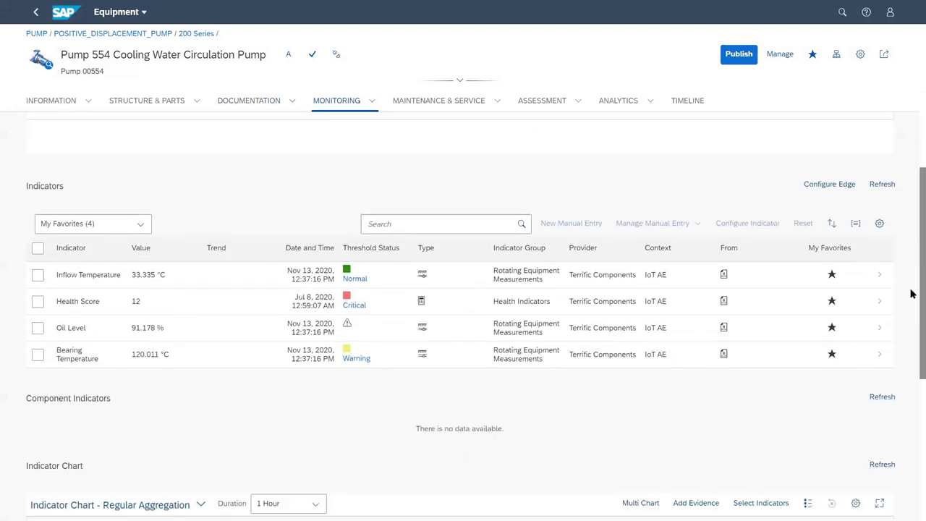
pyautogui.click(137, 227)
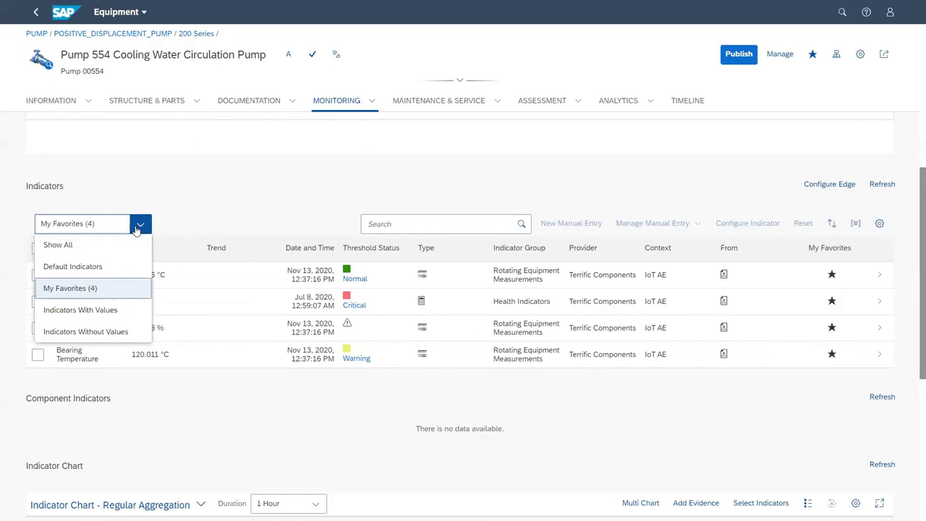
pyautogui.click(101, 246)
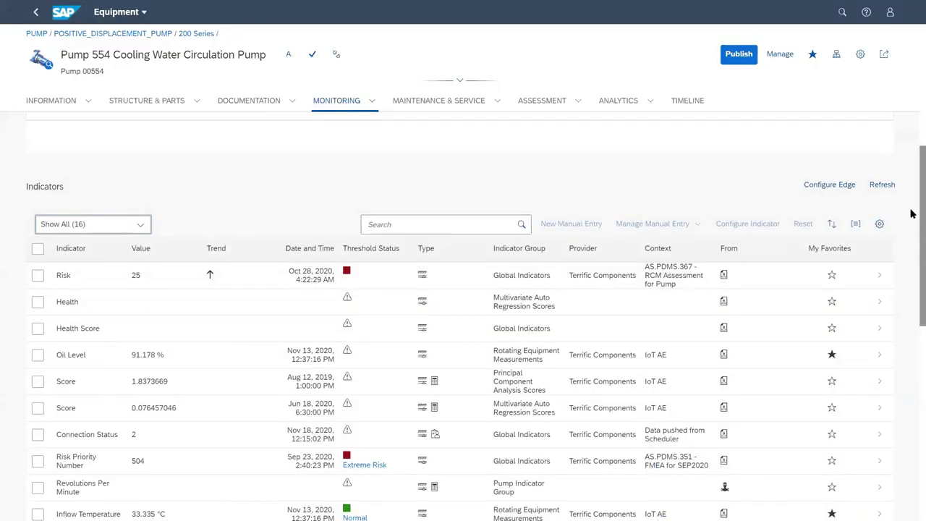
pyautogui.scroll(-1, 905, 246)
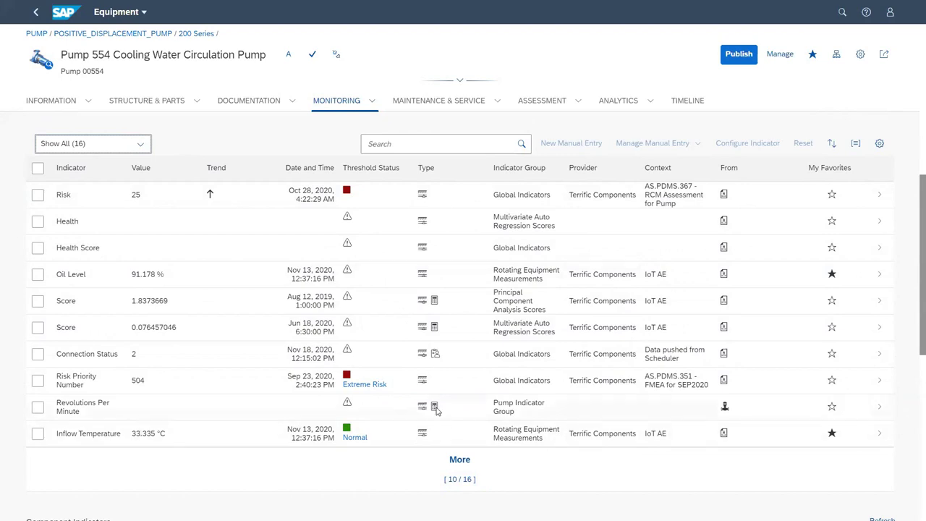
pyautogui.moveTo(436, 357)
# - Limit the indicators list to My Favorites and review the favorite indicators
pyautogui.click(140, 144)
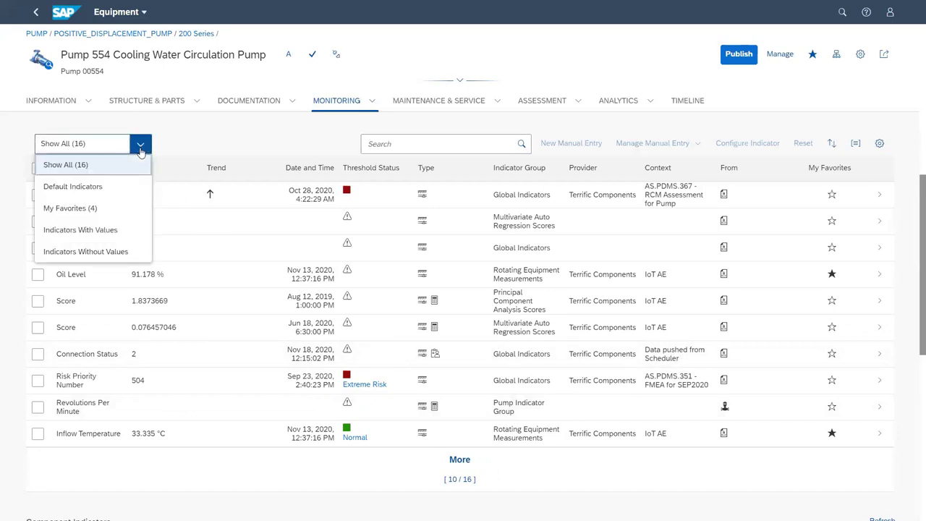
pyautogui.click(96, 211)
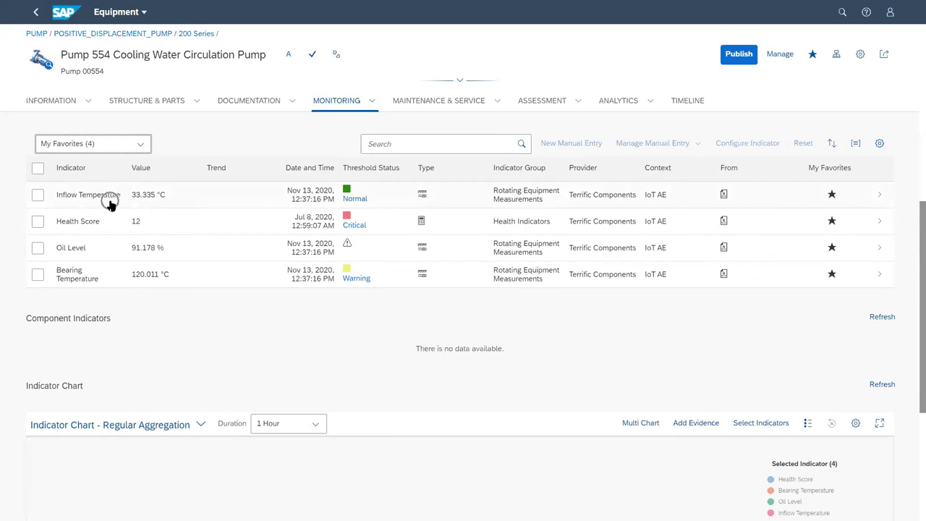
pyautogui.click(108, 277)
# - Set the indicator chart's duration to 1 Week, dismiss the error dialog and return to the indicators list
pyautogui.scroll(-2, 311, 279)
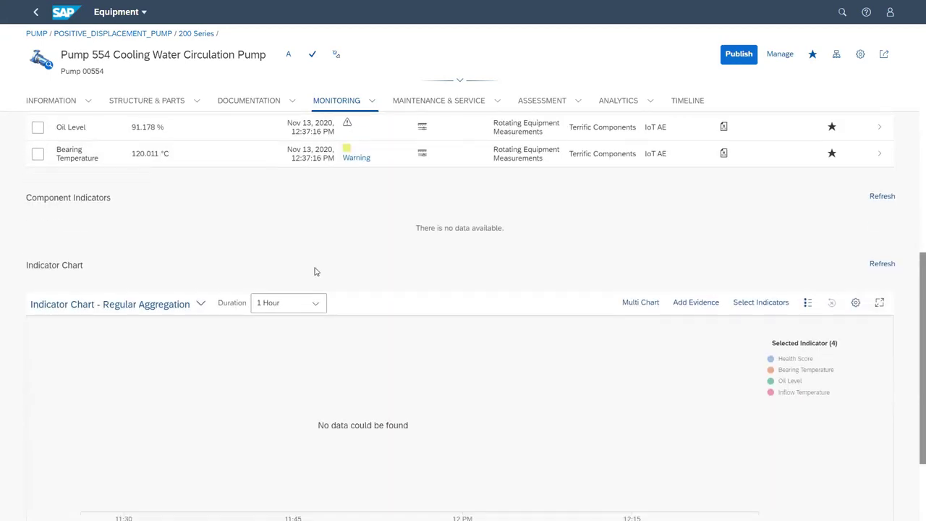
pyautogui.click(309, 304)
pyautogui.click(298, 368)
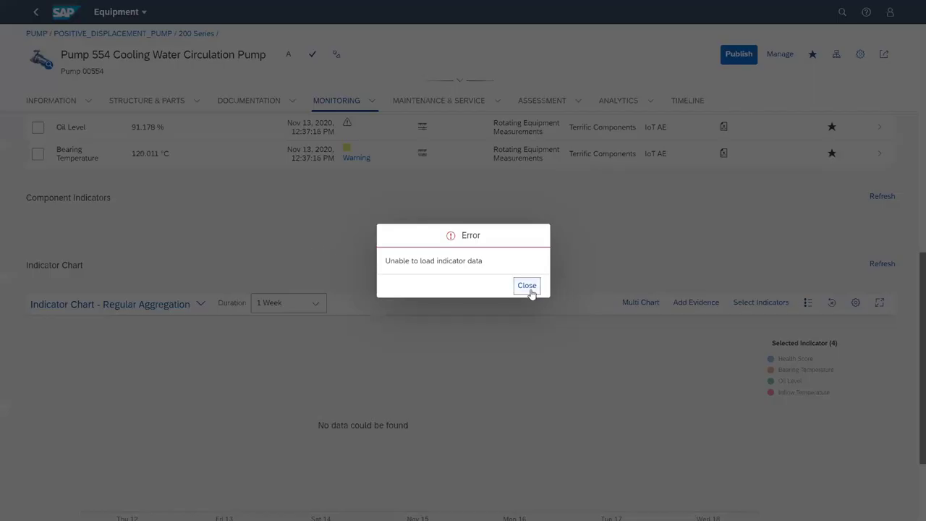
pyautogui.click(528, 287)
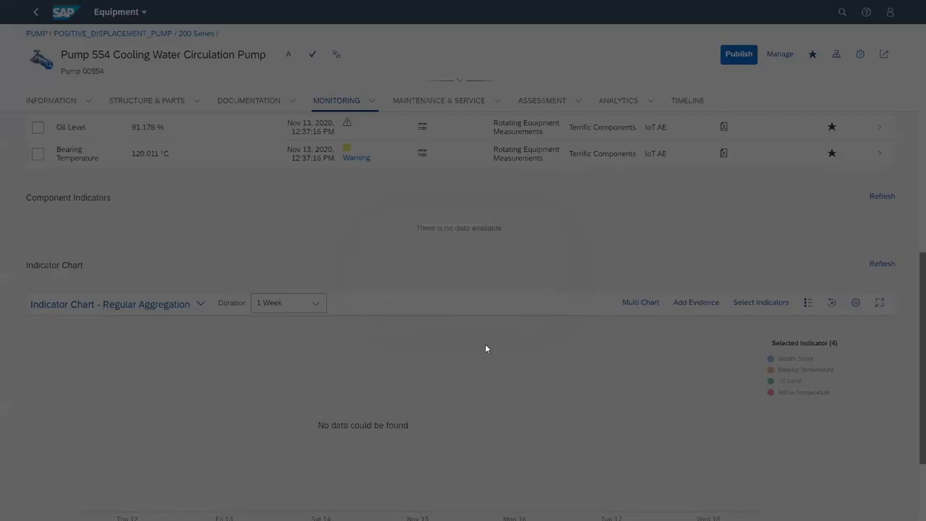
pyautogui.scroll(-1, 349, 289)
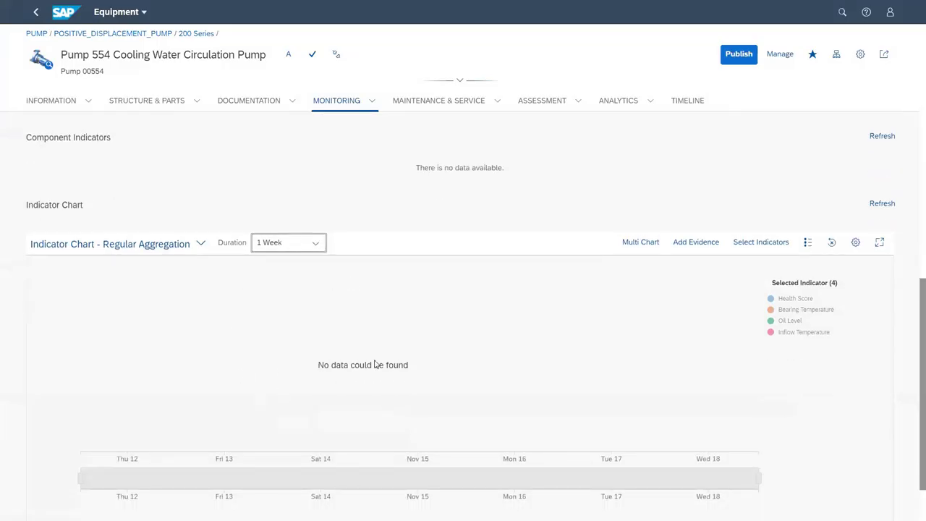
pyautogui.click(318, 246)
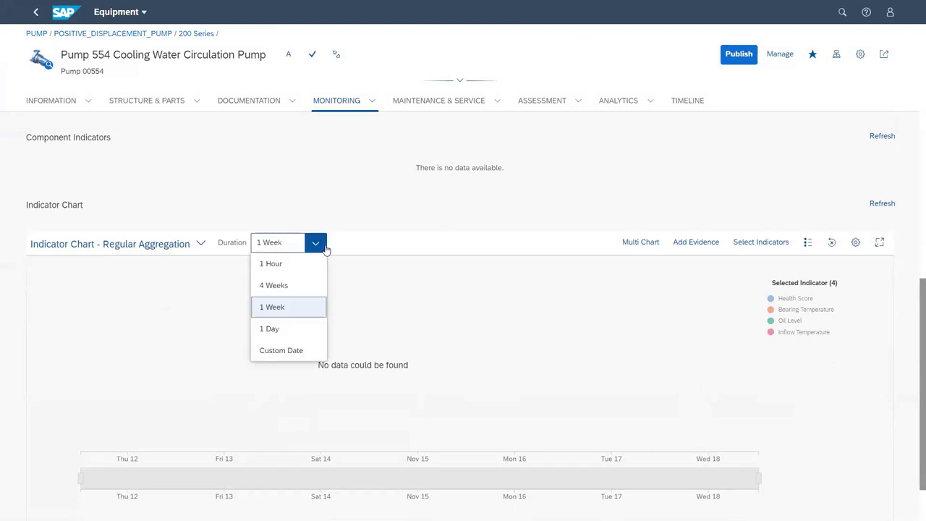
pyautogui.click(368, 226)
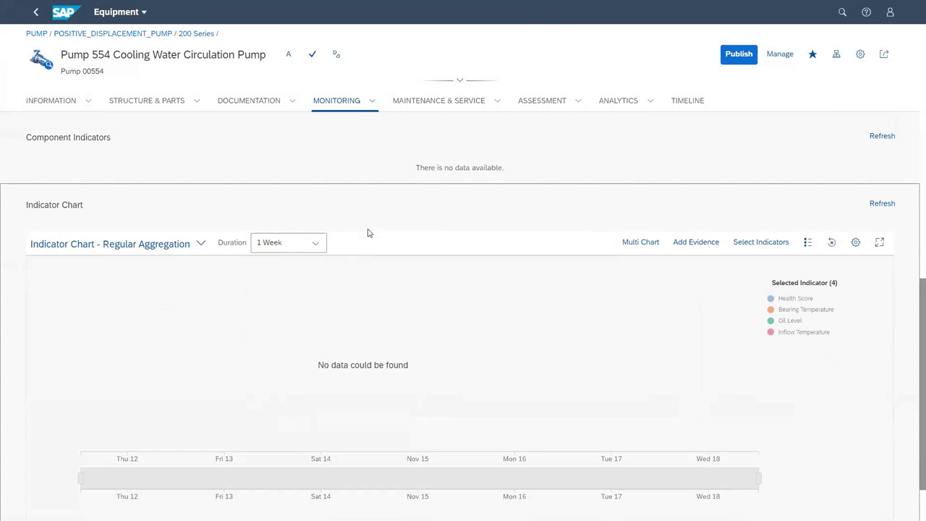
pyautogui.scroll(3, 484, 283)
pyautogui.scroll(1, 474, 295)
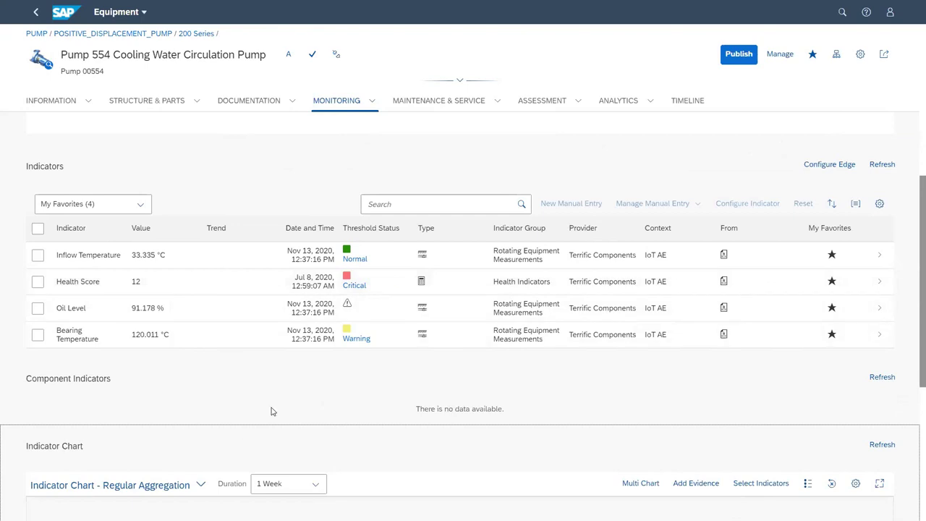
# - Open the pump's Maintenance & Service section and review its highlights, notifications and work orders
pyautogui.click(430, 105)
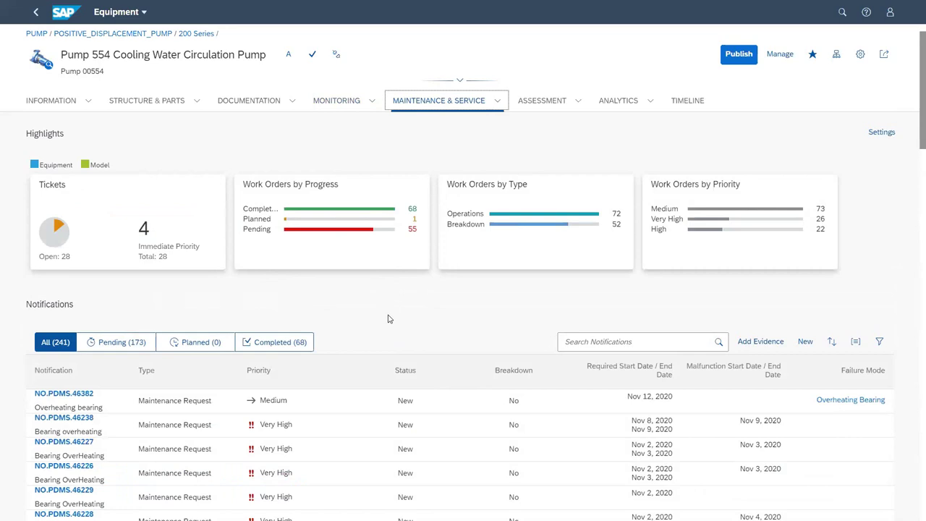
pyautogui.scroll(-1, 386, 319)
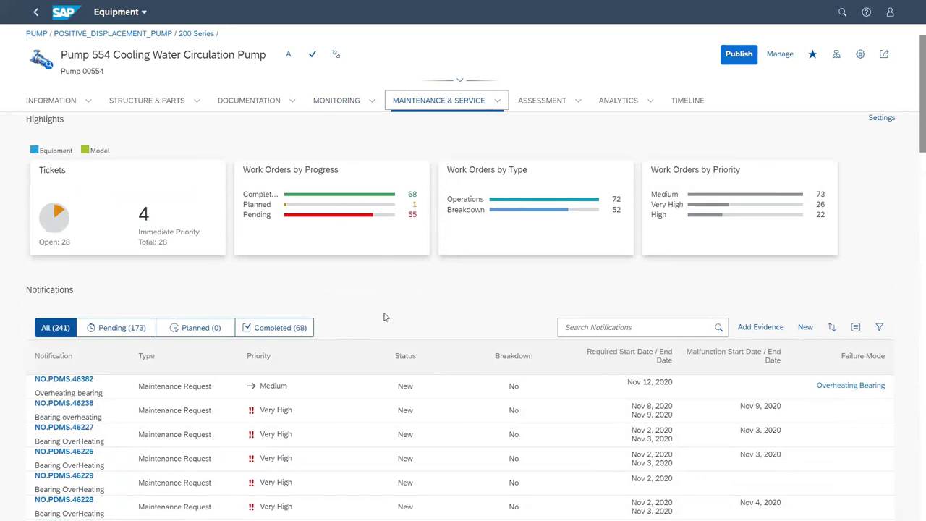
pyautogui.scroll(1, 385, 316)
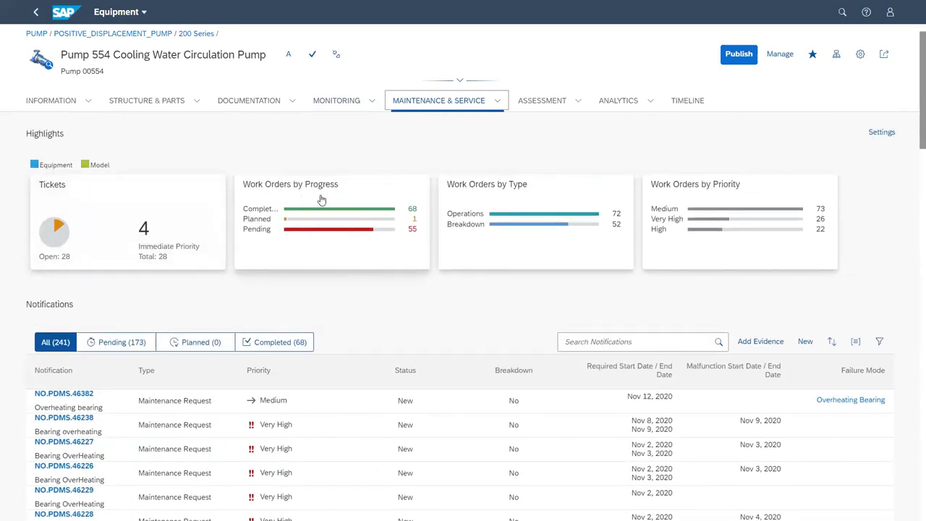
pyautogui.scroll(-2, 406, 265)
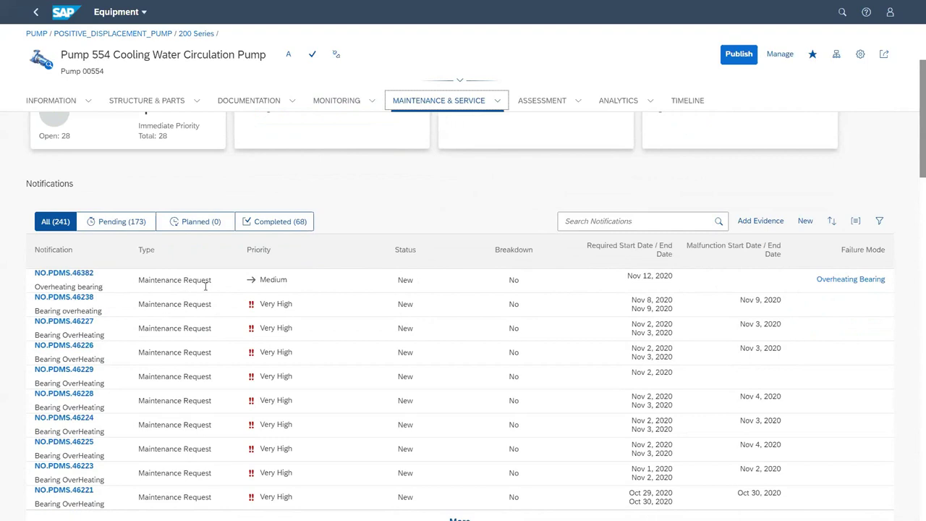
pyautogui.scroll(-5, 205, 286)
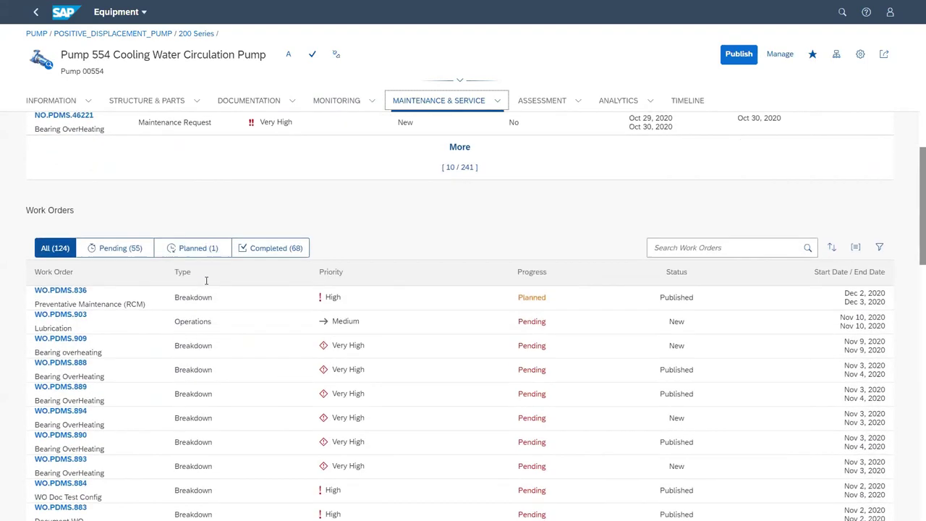
pyautogui.scroll(-1, 206, 281)
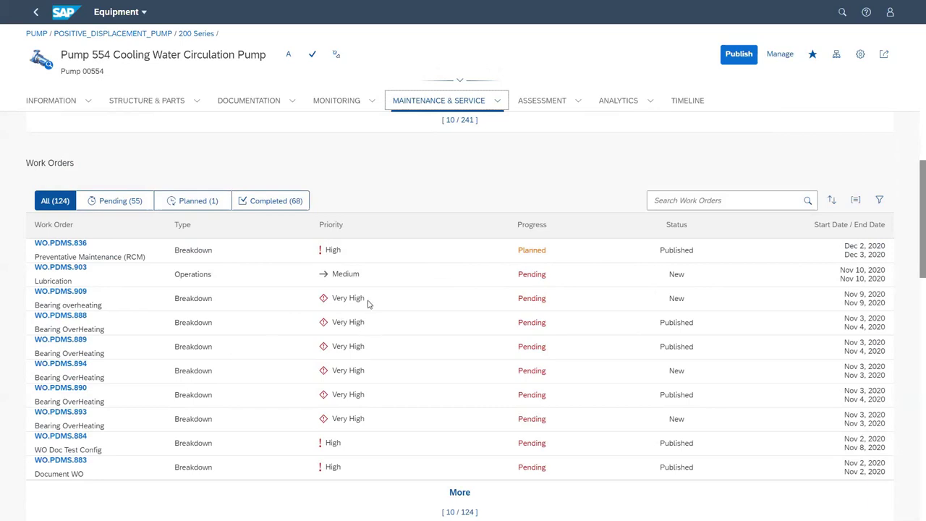
pyautogui.scroll(3, 384, 309)
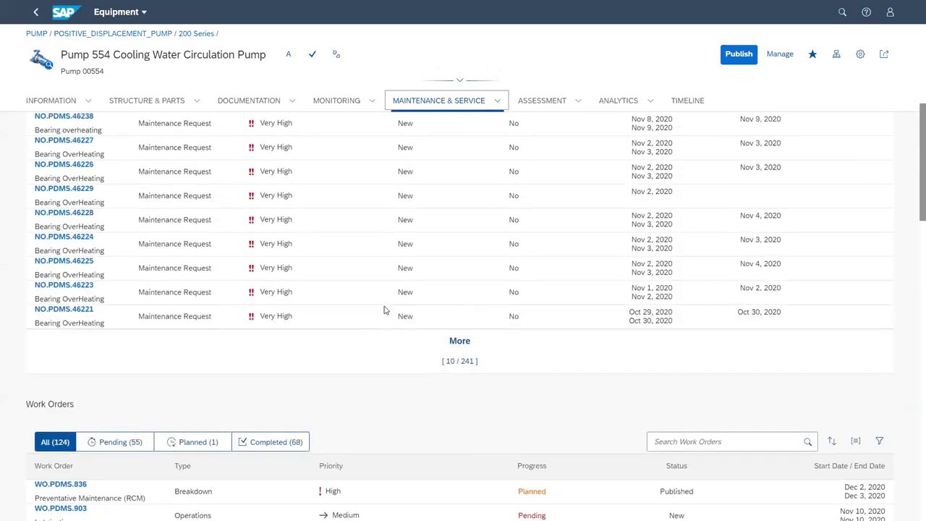
pyautogui.scroll(2, 385, 310)
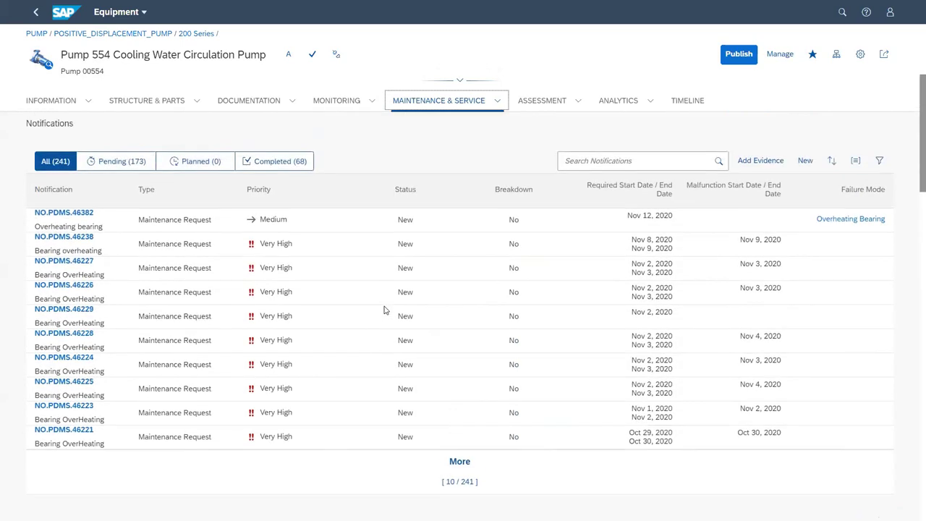
# - Start a new notification for the pump with type Maintenance Request, priority Emergency and description "Overheating bearing"
pyautogui.click(807, 161)
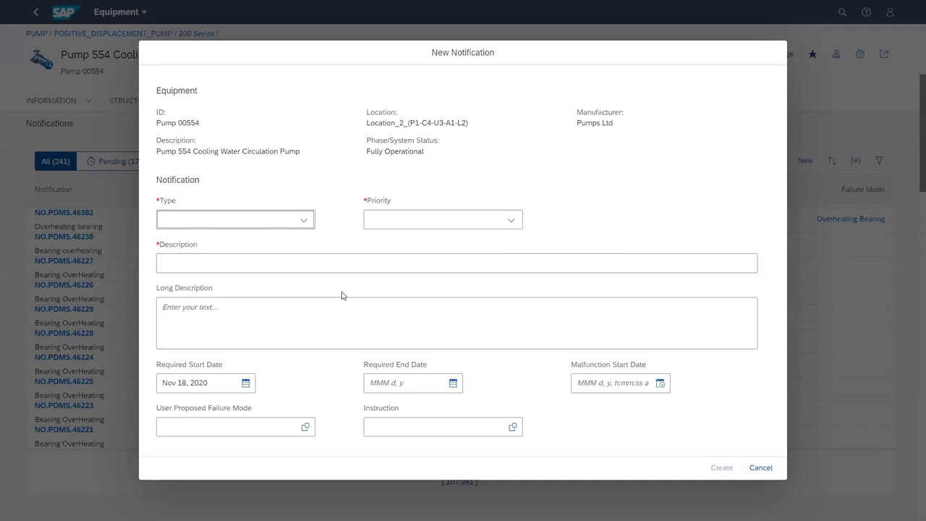
pyautogui.click(305, 224)
pyautogui.click(224, 263)
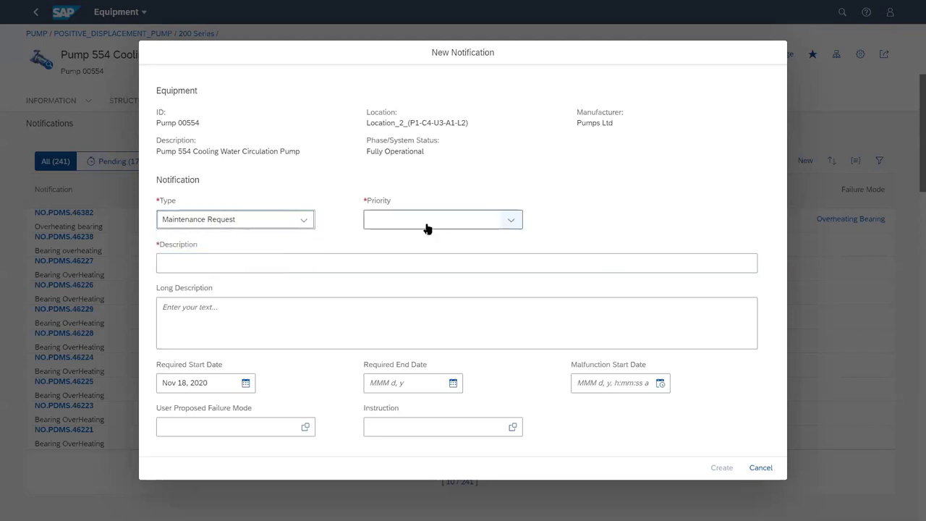
pyautogui.click(492, 221)
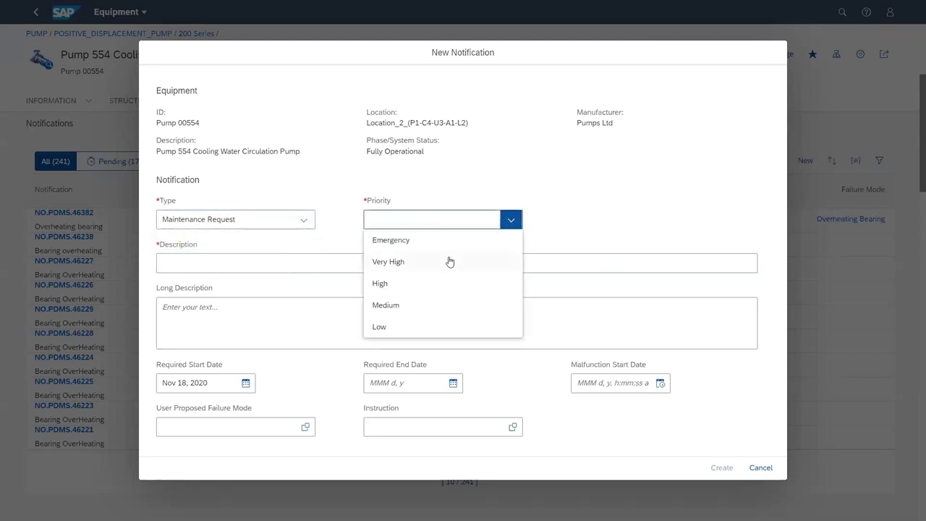
pyautogui.click(425, 243)
pyautogui.click(255, 262)
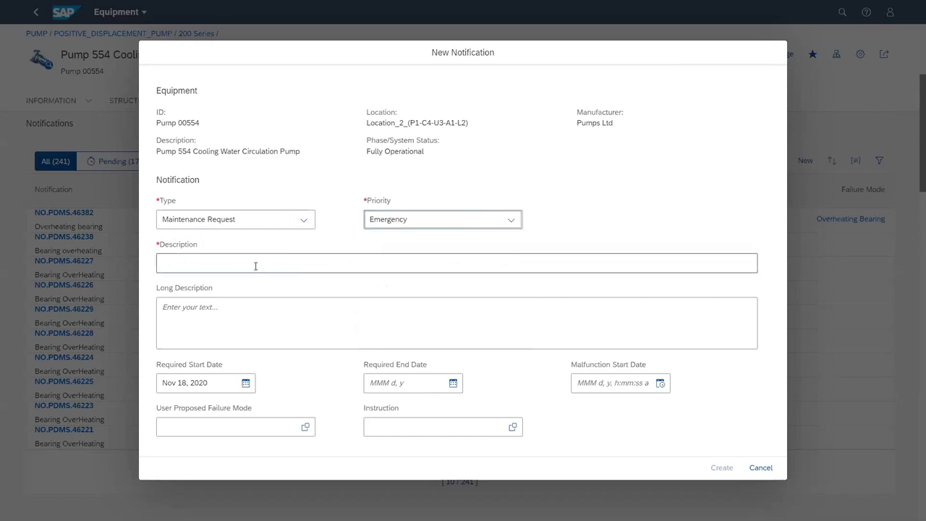
pyautogui.write('Overhe')
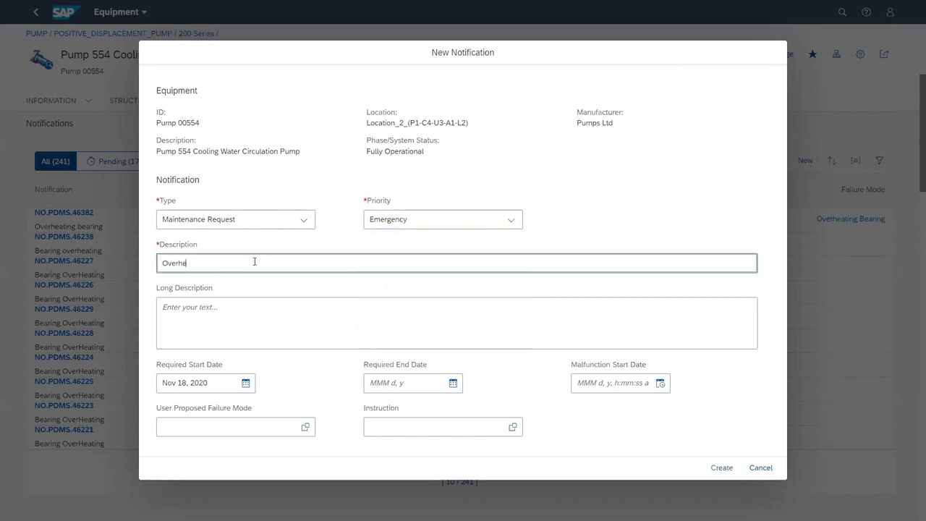
pyautogui.write('ating bearing')
pyautogui.click(288, 334)
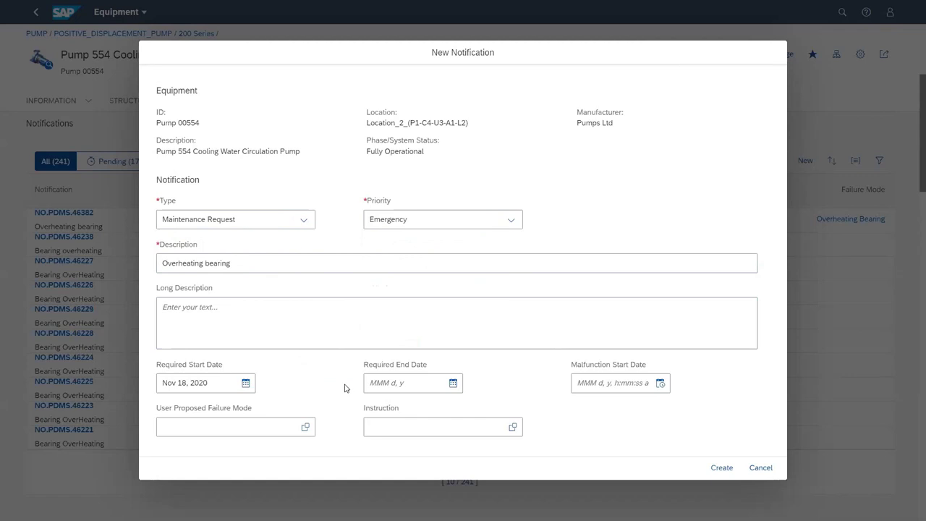
# - Assign the Overheating Bearing failure mode from Terrific Components as the notification's user proposed failure mode
pyautogui.click(304, 428)
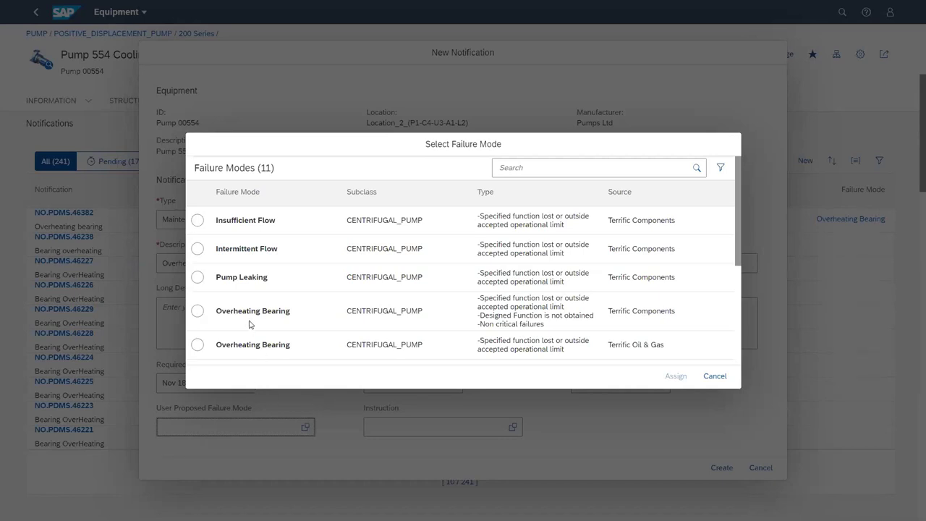
pyautogui.click(198, 312)
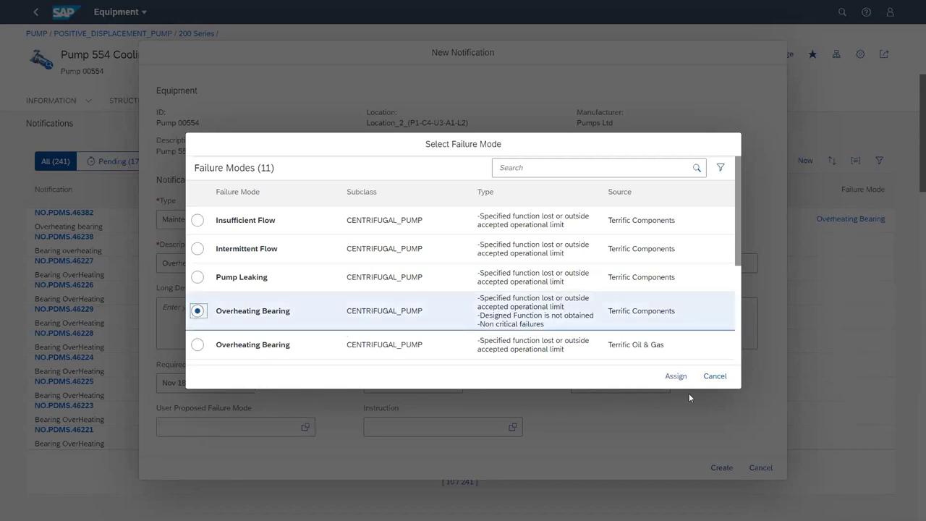
pyautogui.click(676, 376)
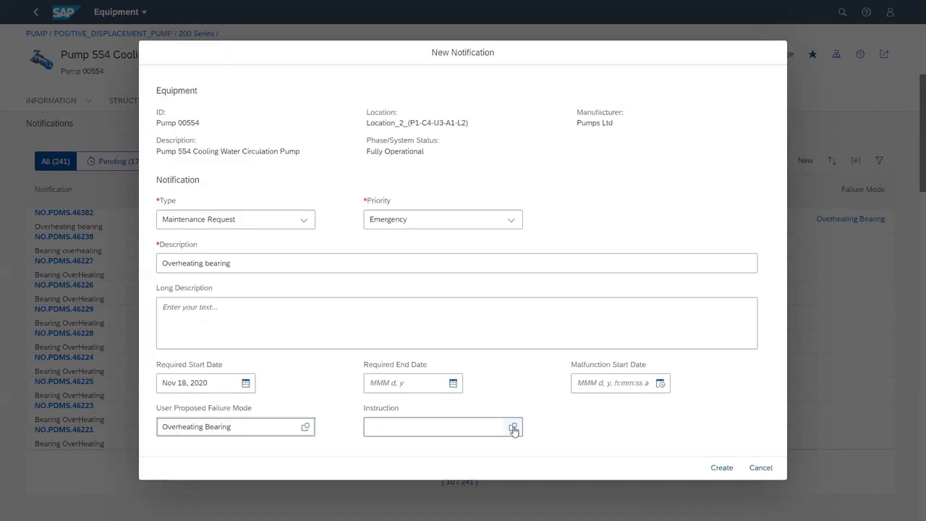
# - Assign the "Bearing disassembly steps" instruction to the notification and create it
pyautogui.click(514, 429)
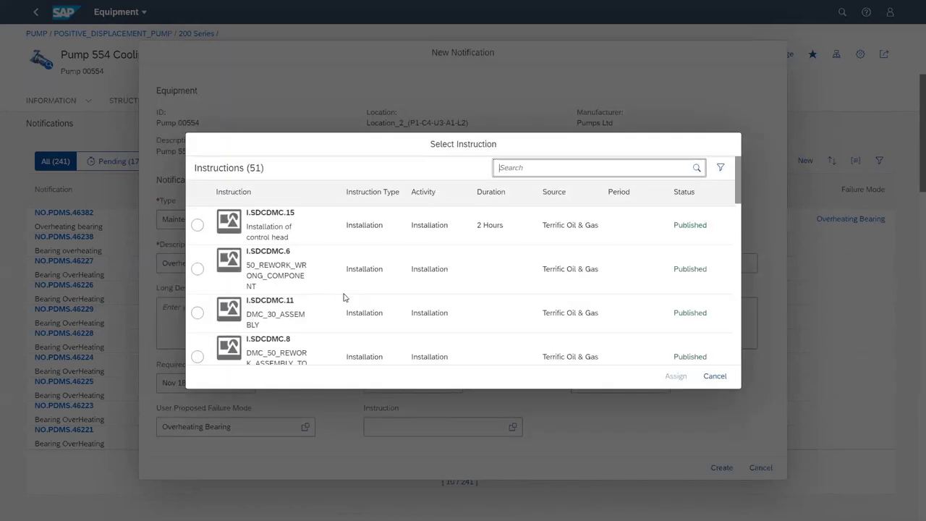
pyautogui.scroll(-1, 311, 246)
pyautogui.scroll(-5, 310, 245)
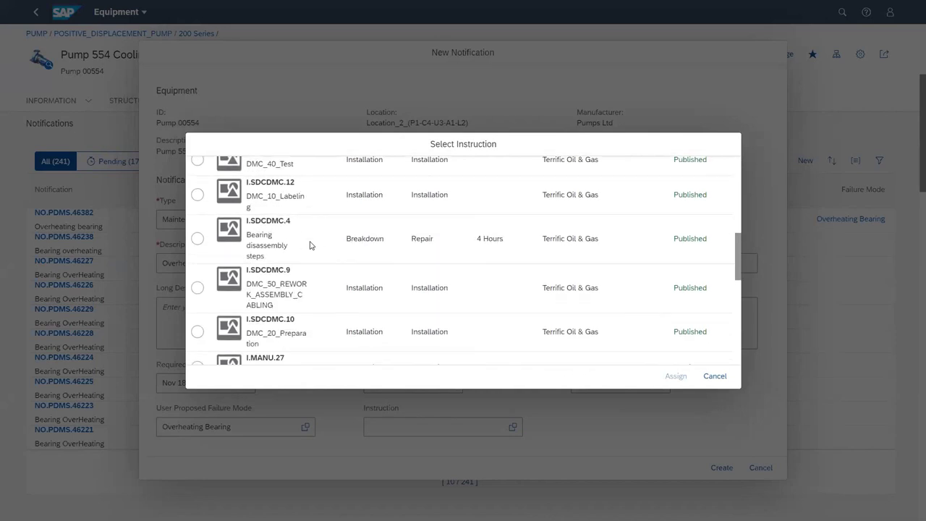
pyautogui.click(197, 214)
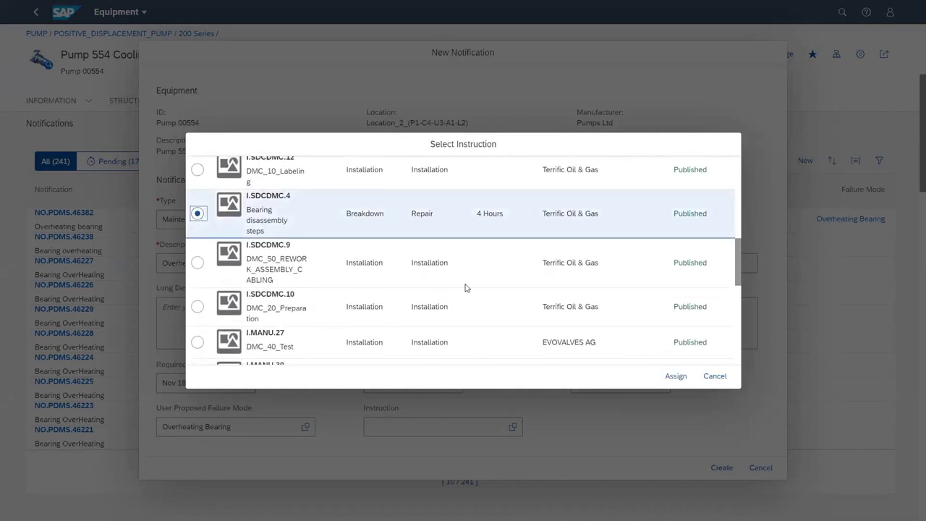
pyautogui.click(677, 376)
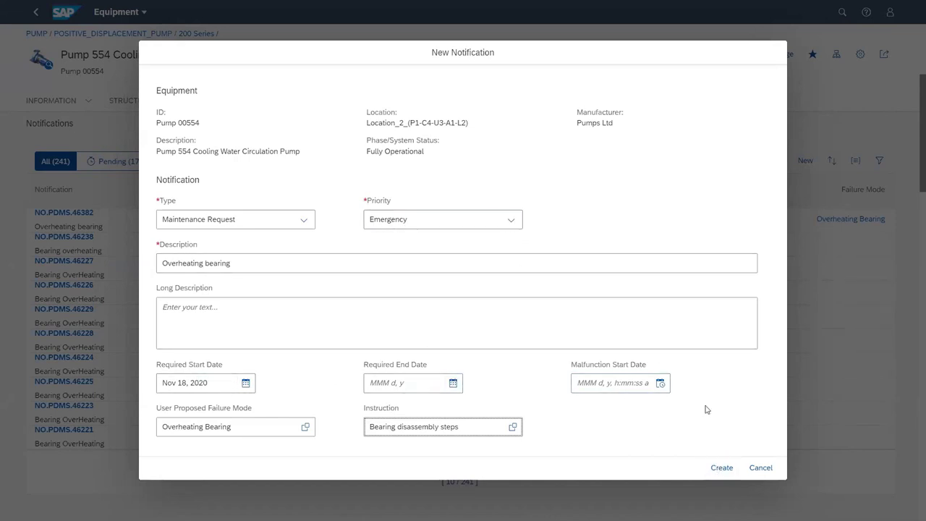
pyautogui.click(721, 467)
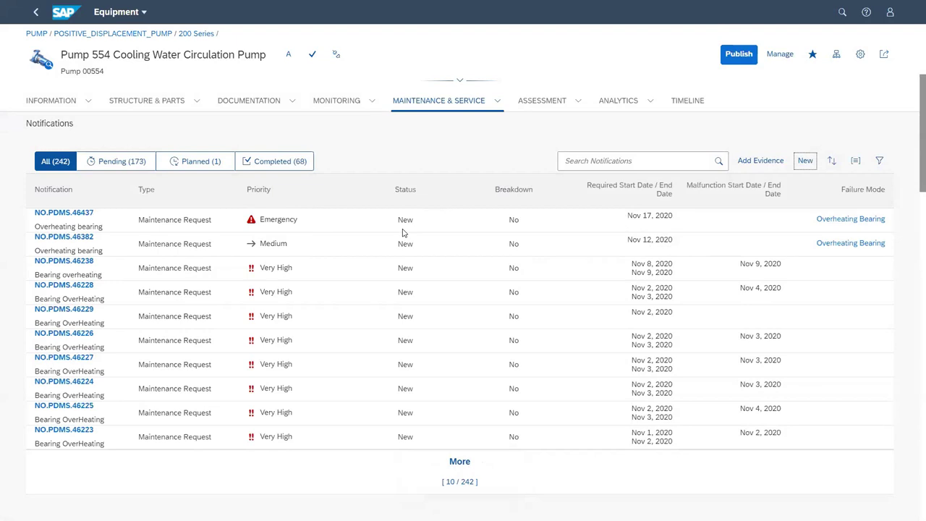
# - Open the pump's Analytics section, dismiss the embedded analytics pop-up window and review the top failure modes compared to the model
pyautogui.click(620, 105)
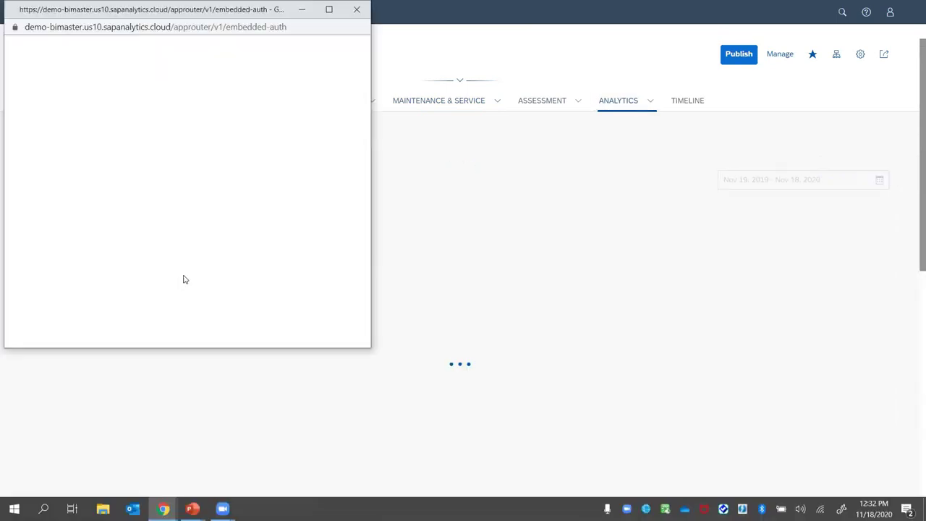
pyautogui.click(352, 14)
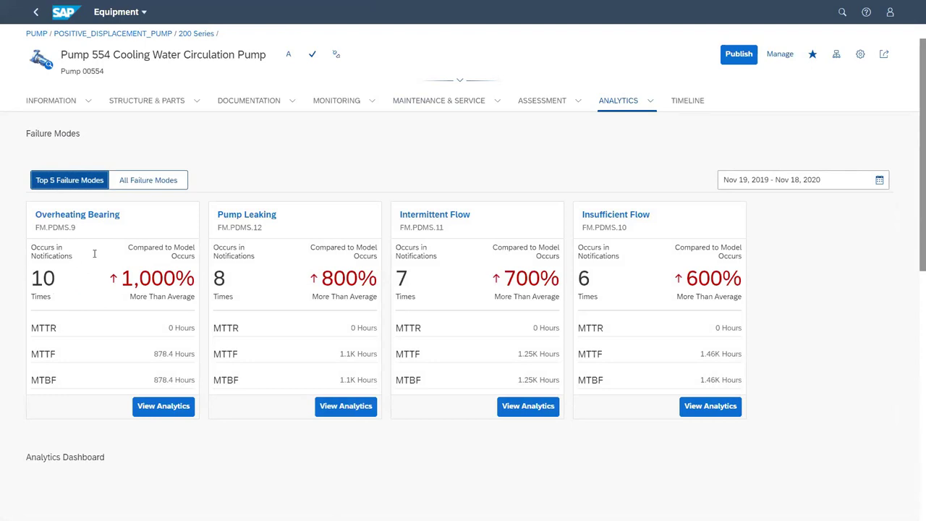
pyautogui.click(182, 248)
pyautogui.moveTo(182, 247); pyautogui.dragTo(197, 255)
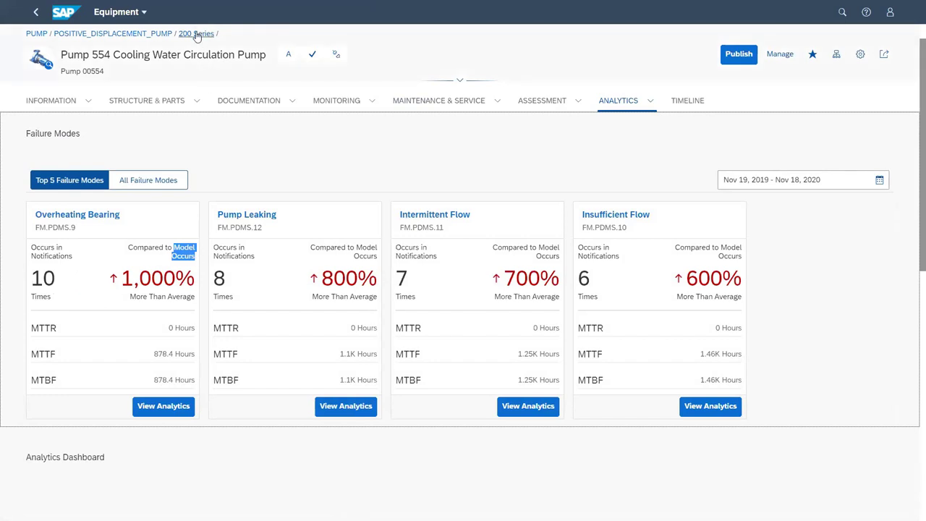
pyautogui.click(208, 208)
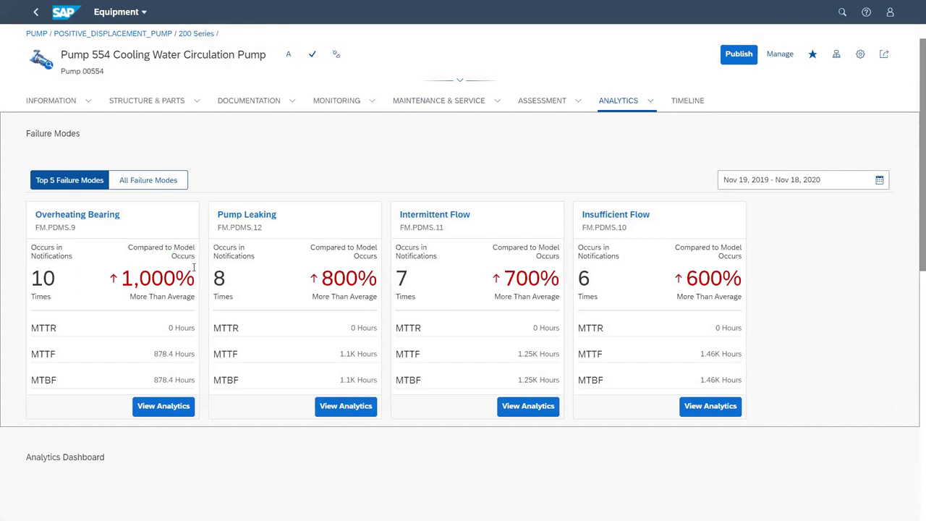
pyautogui.click(121, 218)
# - Review the leading indicators and conditions for the Overheating Bearing failure mode, and select the top-ranked condition
pyautogui.scroll(-5, 681, 282)
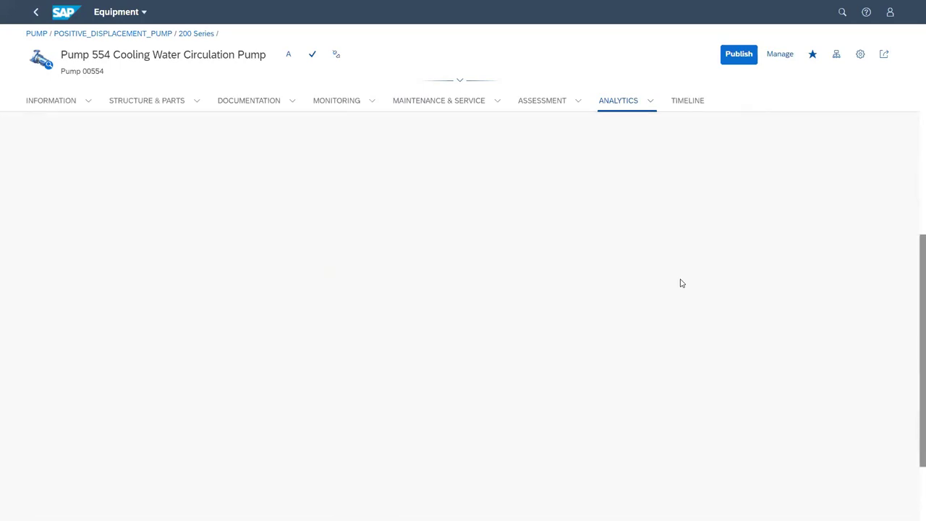
pyautogui.scroll(-4, 680, 282)
pyautogui.scroll(1, 659, 269)
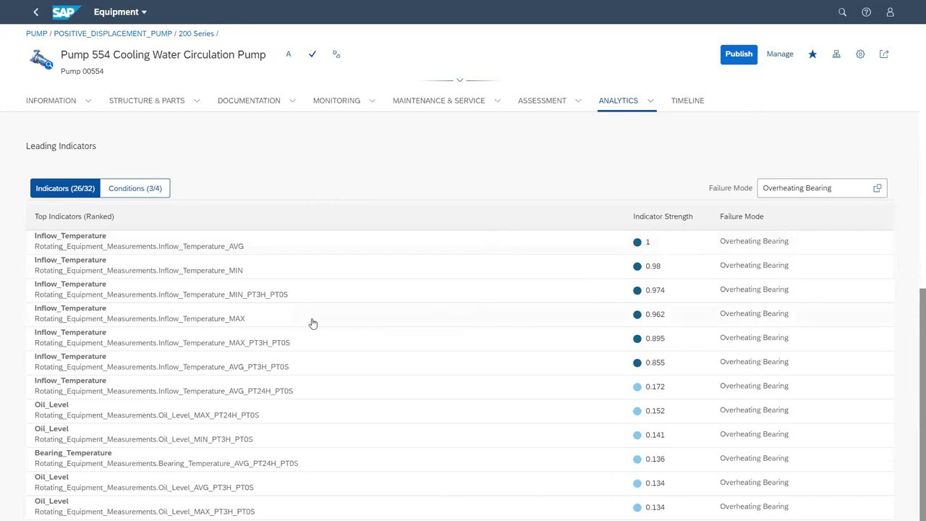
pyautogui.click(141, 192)
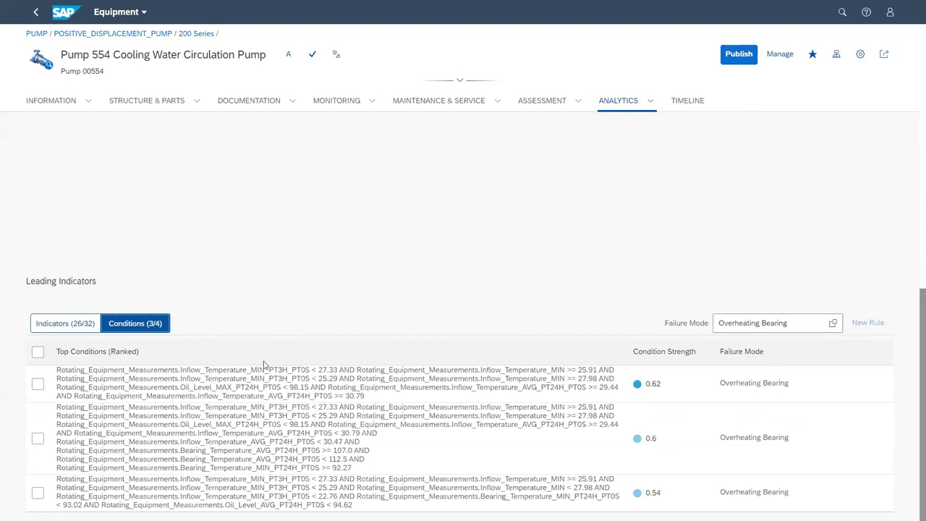
pyautogui.click(39, 386)
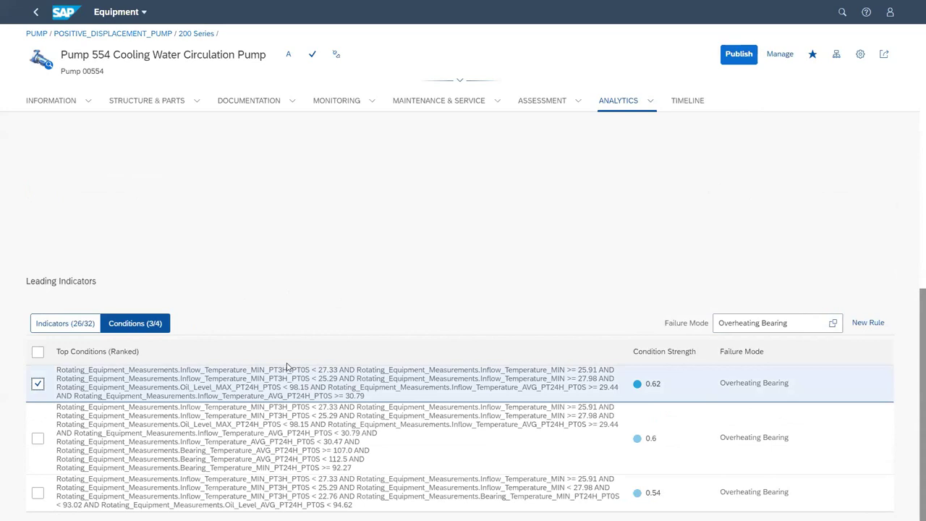
# - Open the pump's timeline and review its history of documents, assessments and improvement cases along with the update charts
pyautogui.click(686, 102)
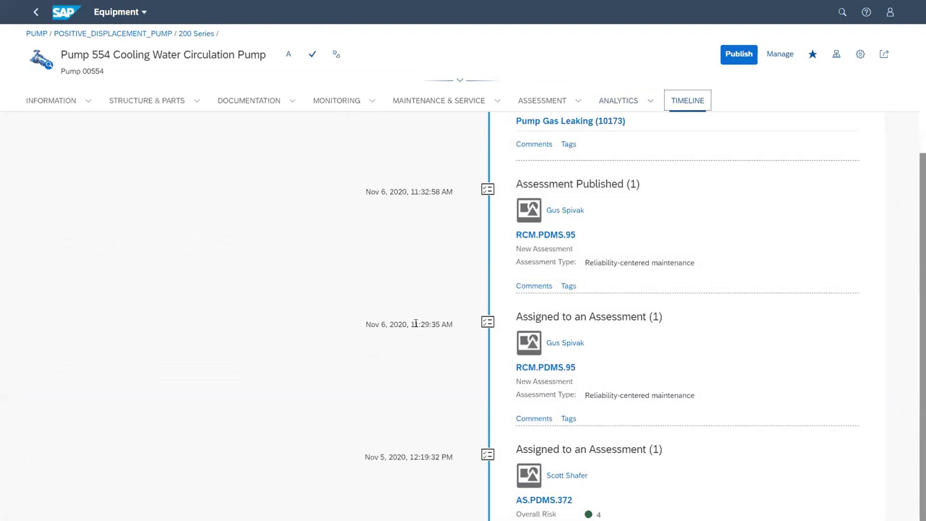
pyautogui.scroll(10, 293, 314)
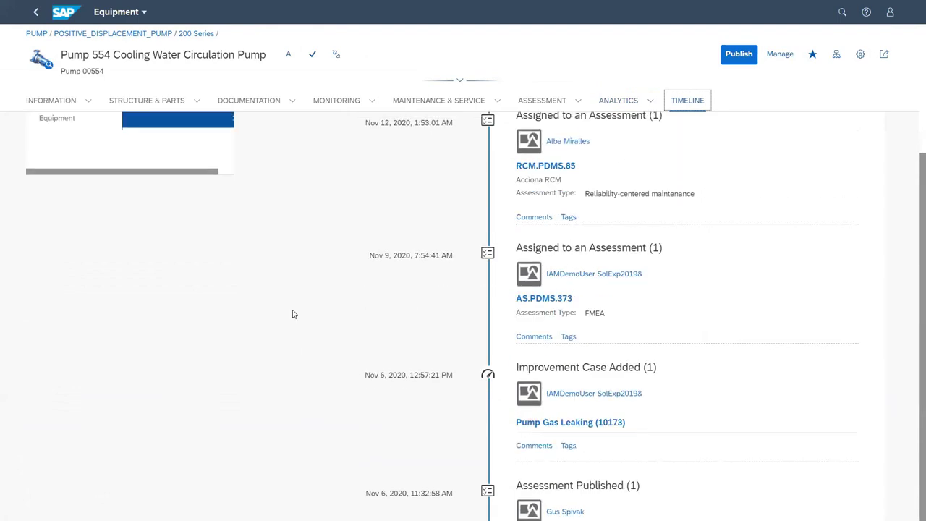
pyautogui.scroll(3, 292, 314)
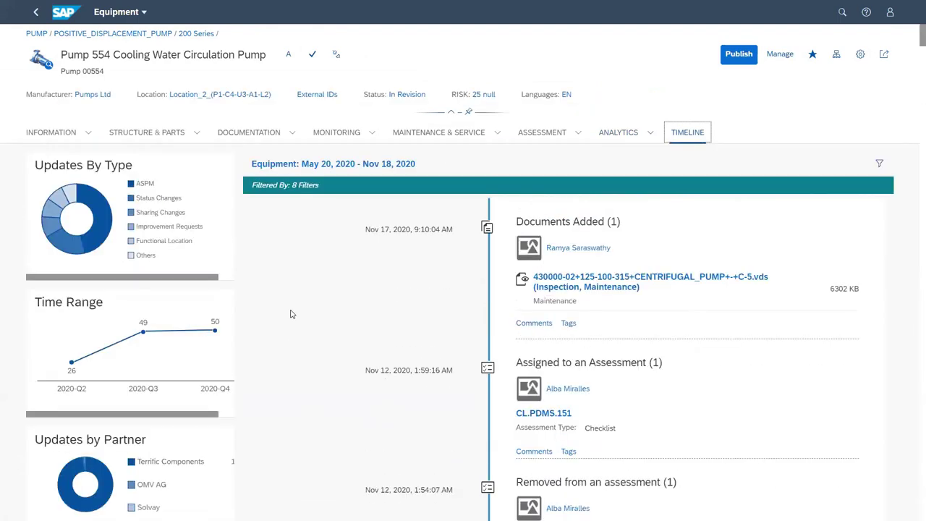